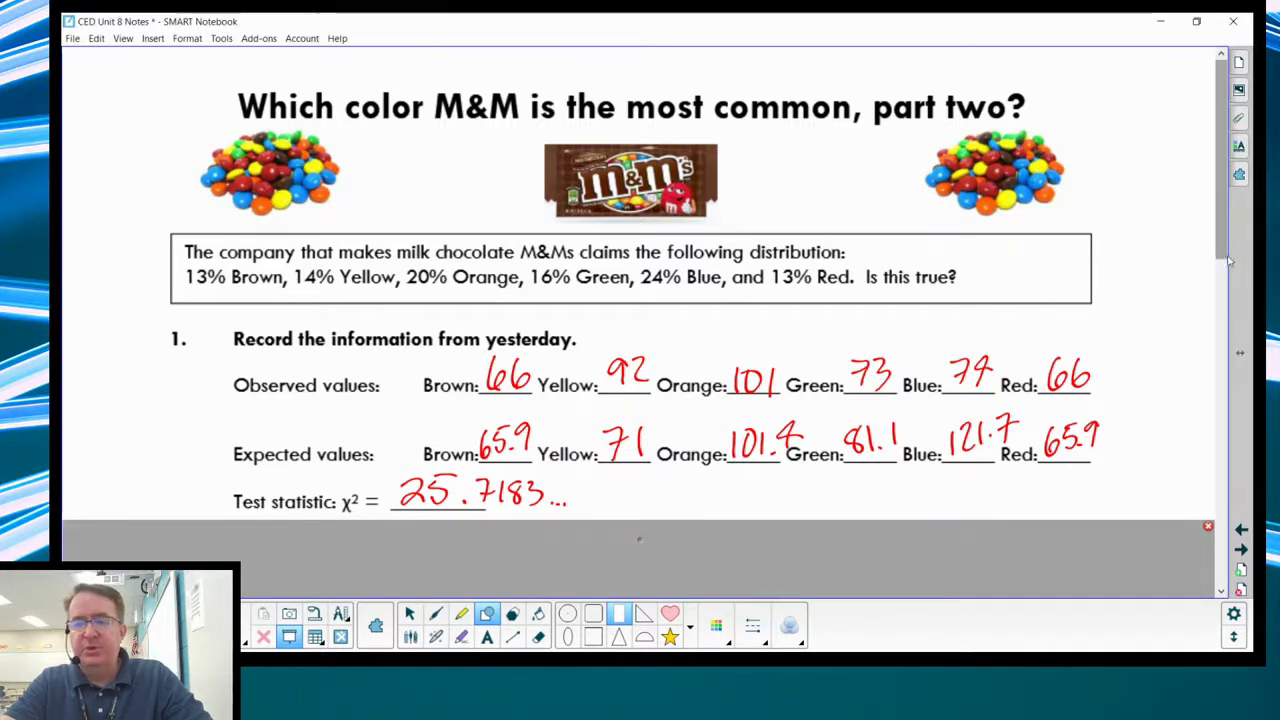
Scroll down so the six colours' observed and expected counts and χ² = 25.7183 are at the top
scroll(1222, 282, "down", 3)
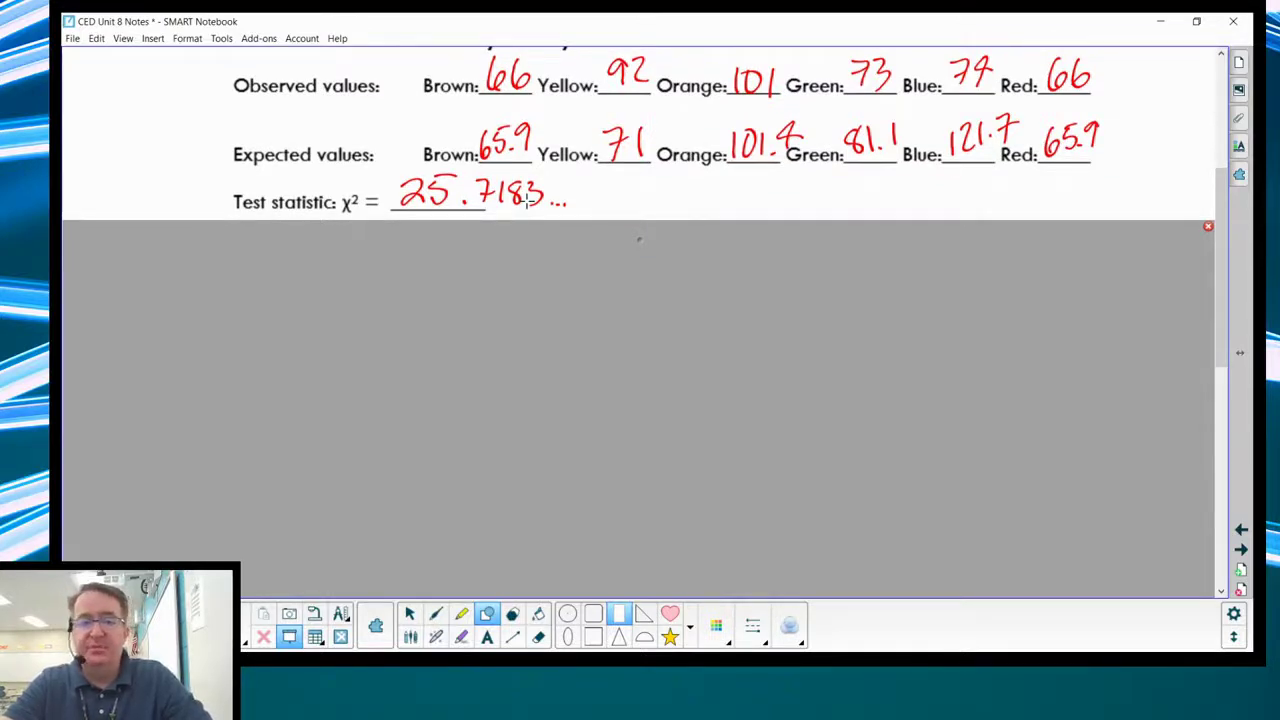
Lower the Screen Shade to show the Random, 10% (507 < 1/10 of all M&Ms) and expected values > 5 checks
left_click_drag(640, 240, 631, 371)
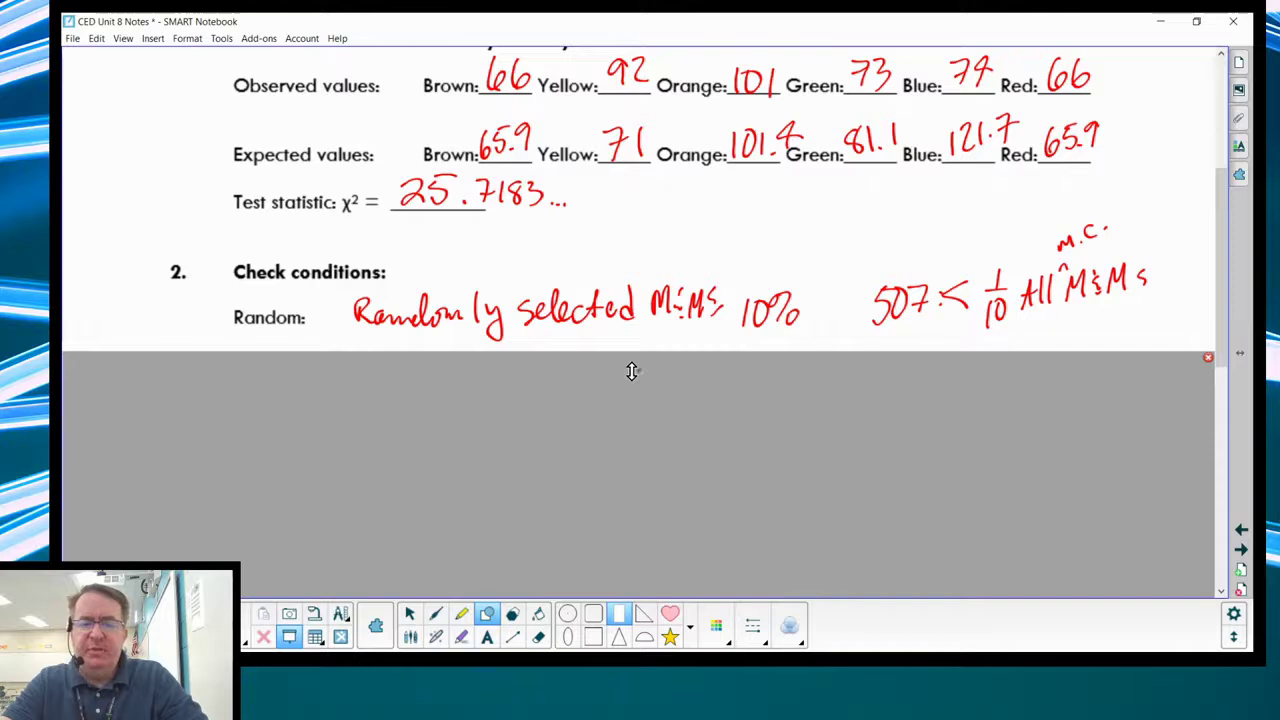
mouse_move(631, 371)
left_mouse_down()
mouse_move(629, 437)
mouse_move(640, 386)
left_mouse_up()
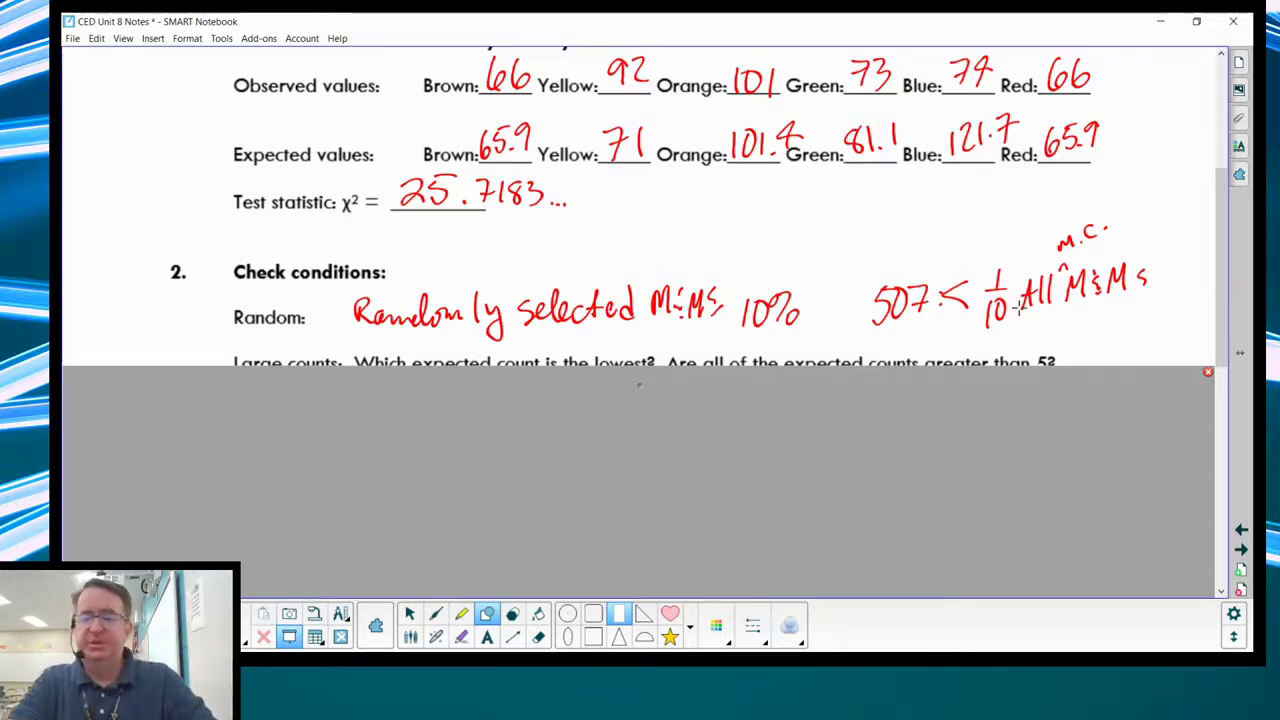
left_click_drag(1222, 357, 1206, 432)
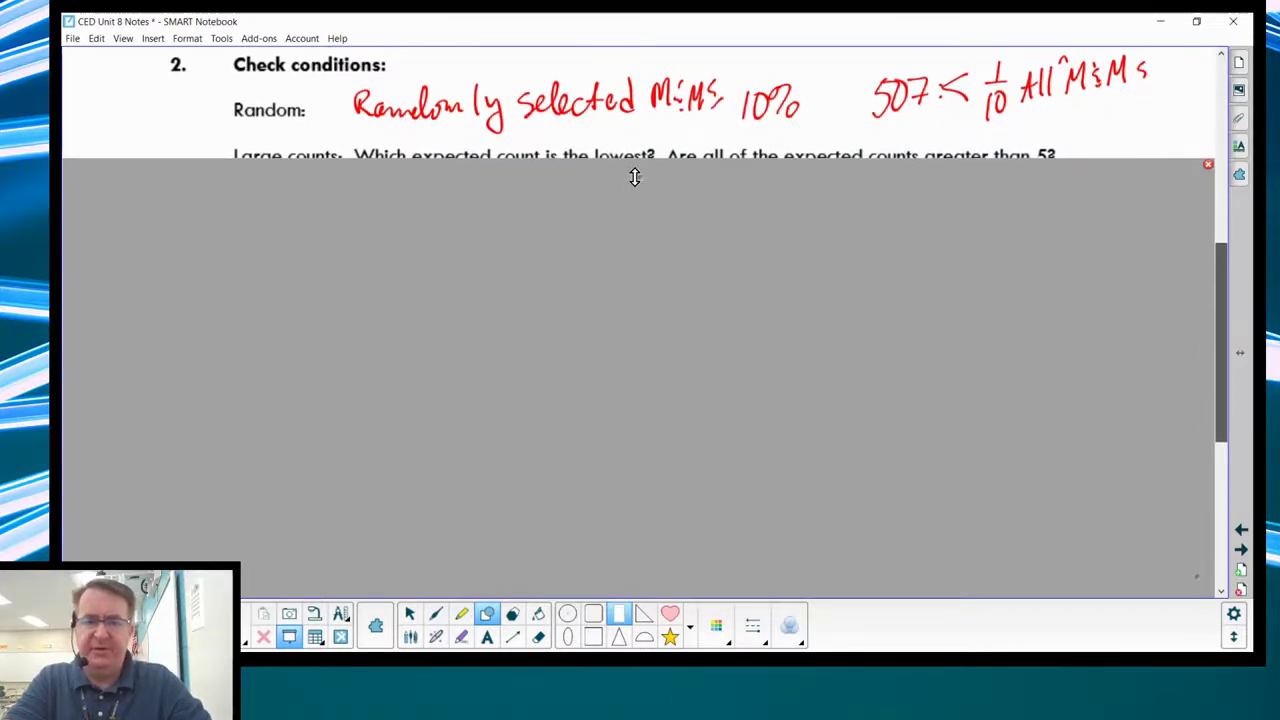
left_click_drag(634, 177, 628, 259)
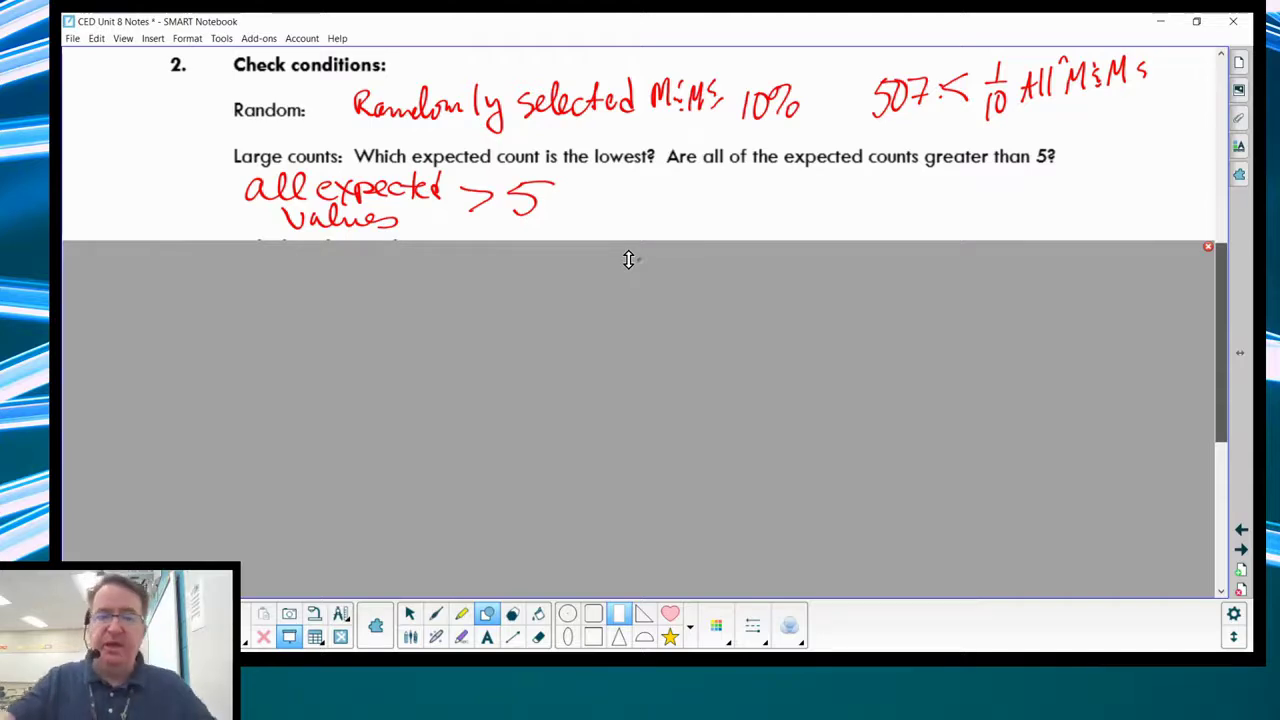
Uncover df 6−1=5, statistic 25.7183, P-value < 0.0005, and the conclusion rejecting the null
left_click_drag(628, 259, 643, 356)
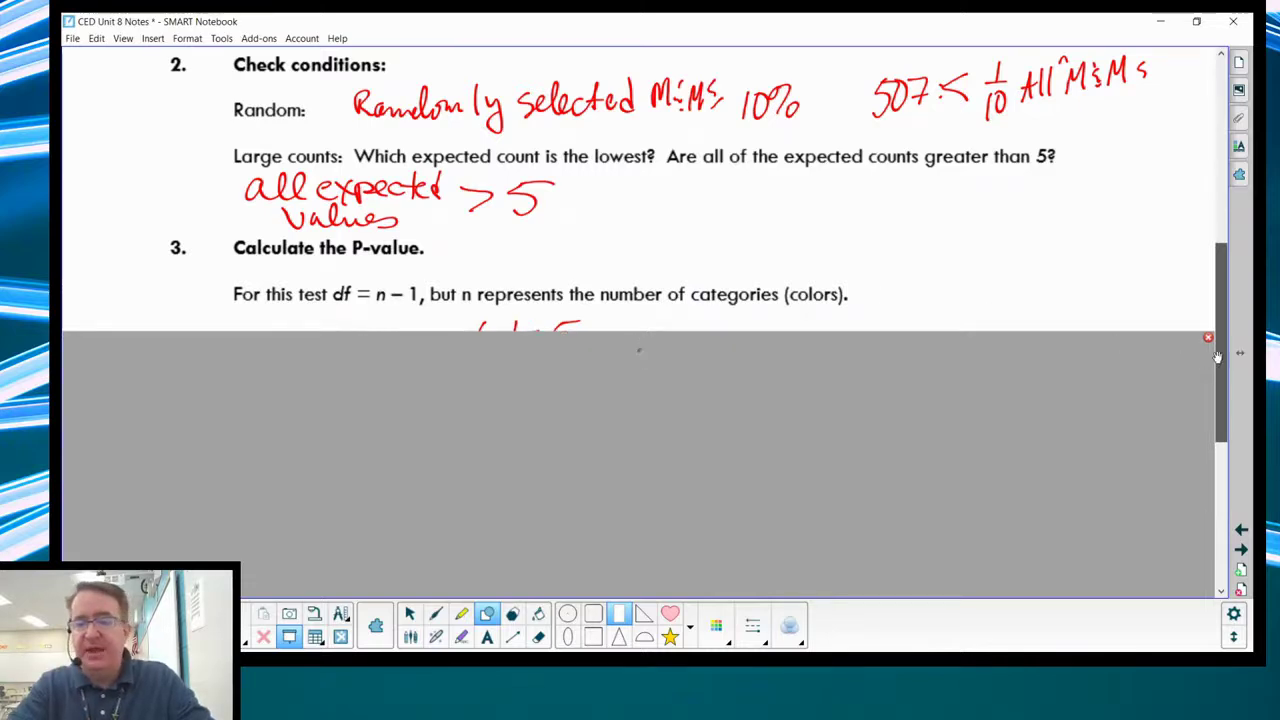
left_click_drag(1220, 368, 1186, 410)
left_click_drag(641, 185, 644, 267)
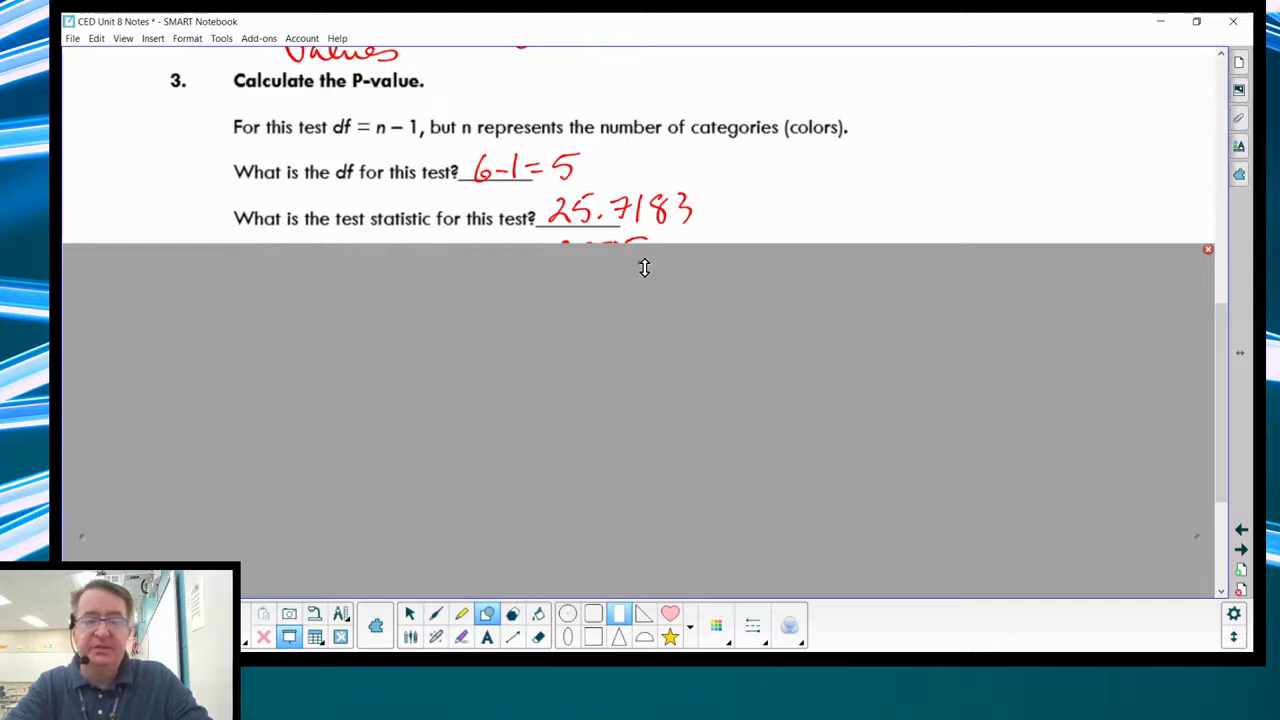
left_click_drag(643, 266, 643, 315)
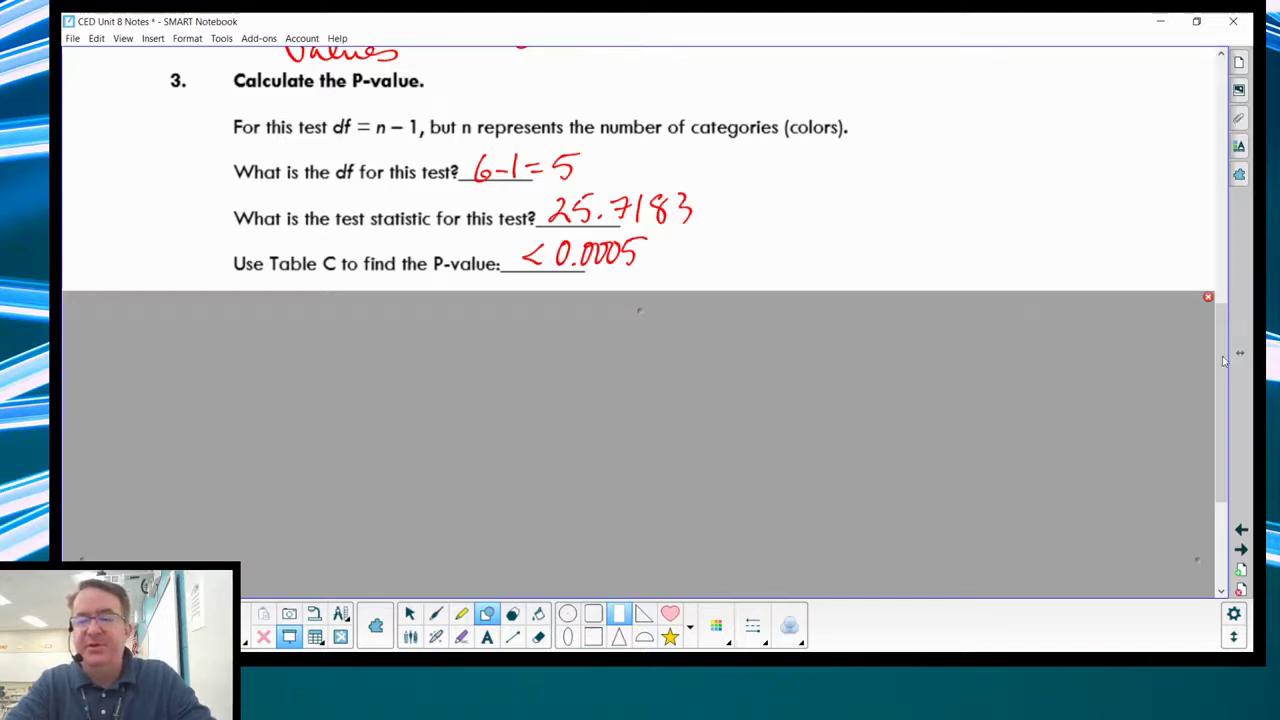
scroll(1230, 386, "down", 2)
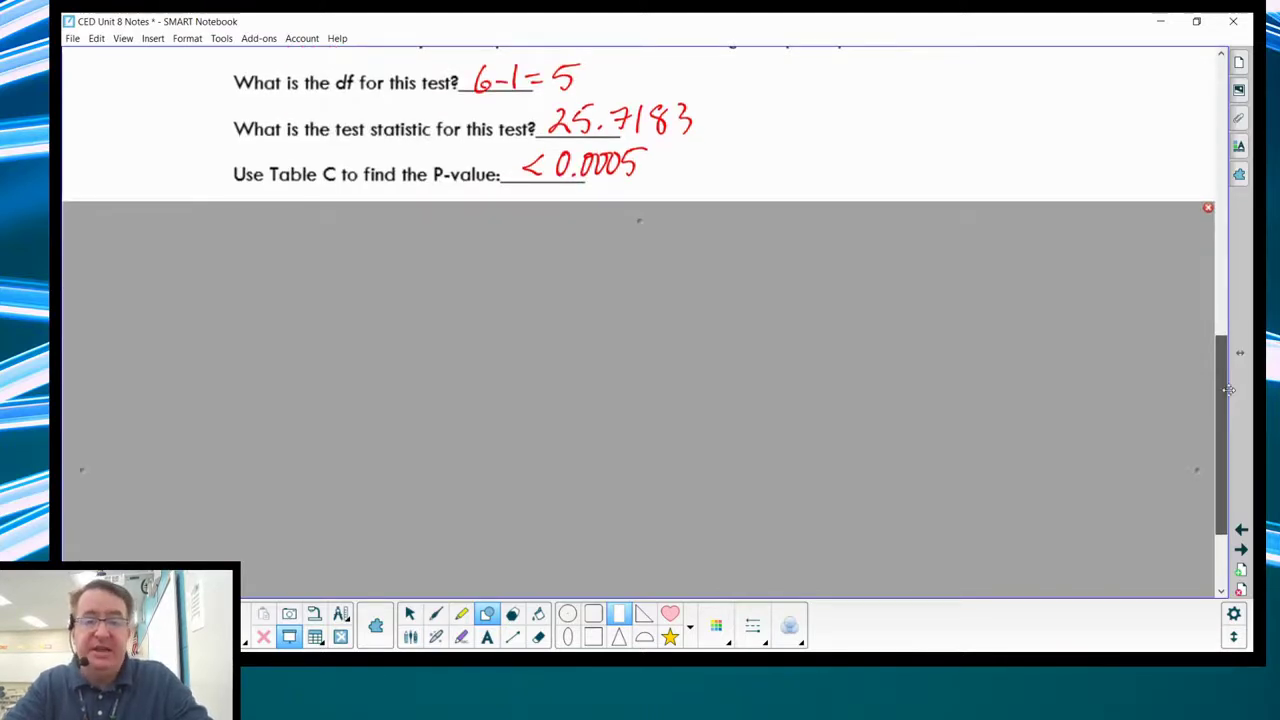
left_click_drag(639, 220, 626, 413)
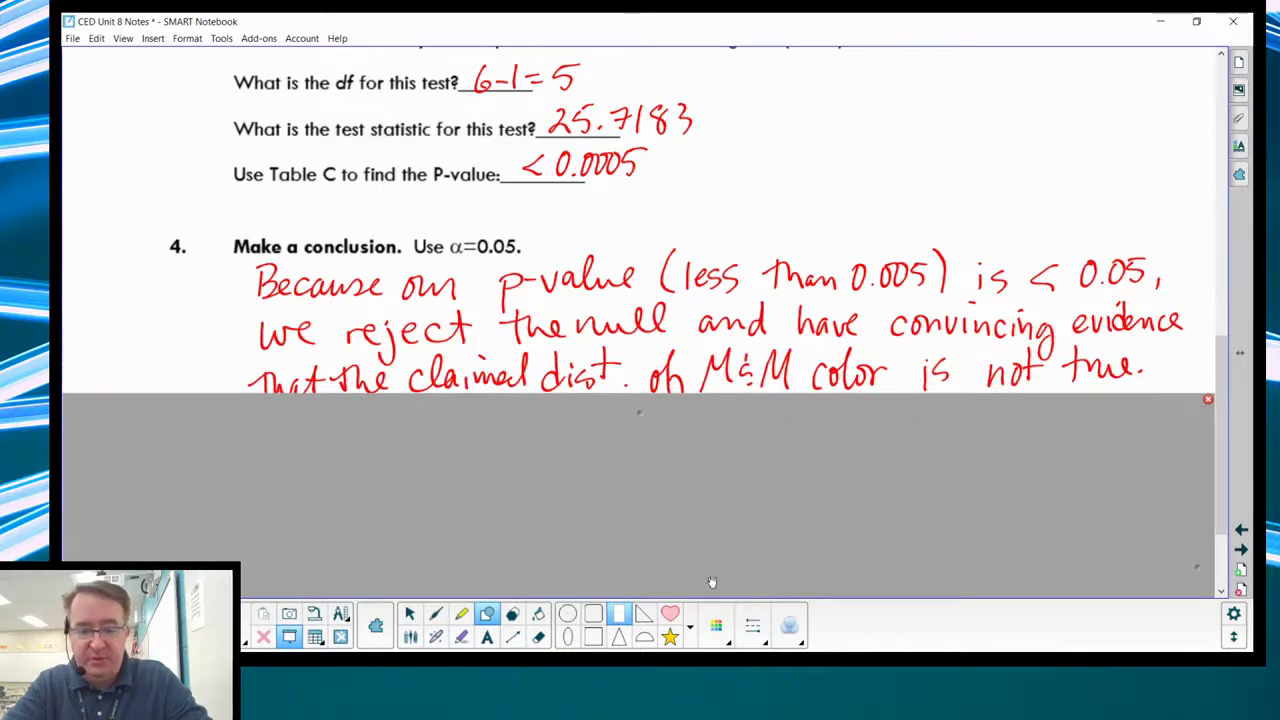
Correct the P-value to 0.0005, reveal question 5's 'Blue (off by 47.7)', and circle Blue's 74 and 121.7
left_click(438, 616)
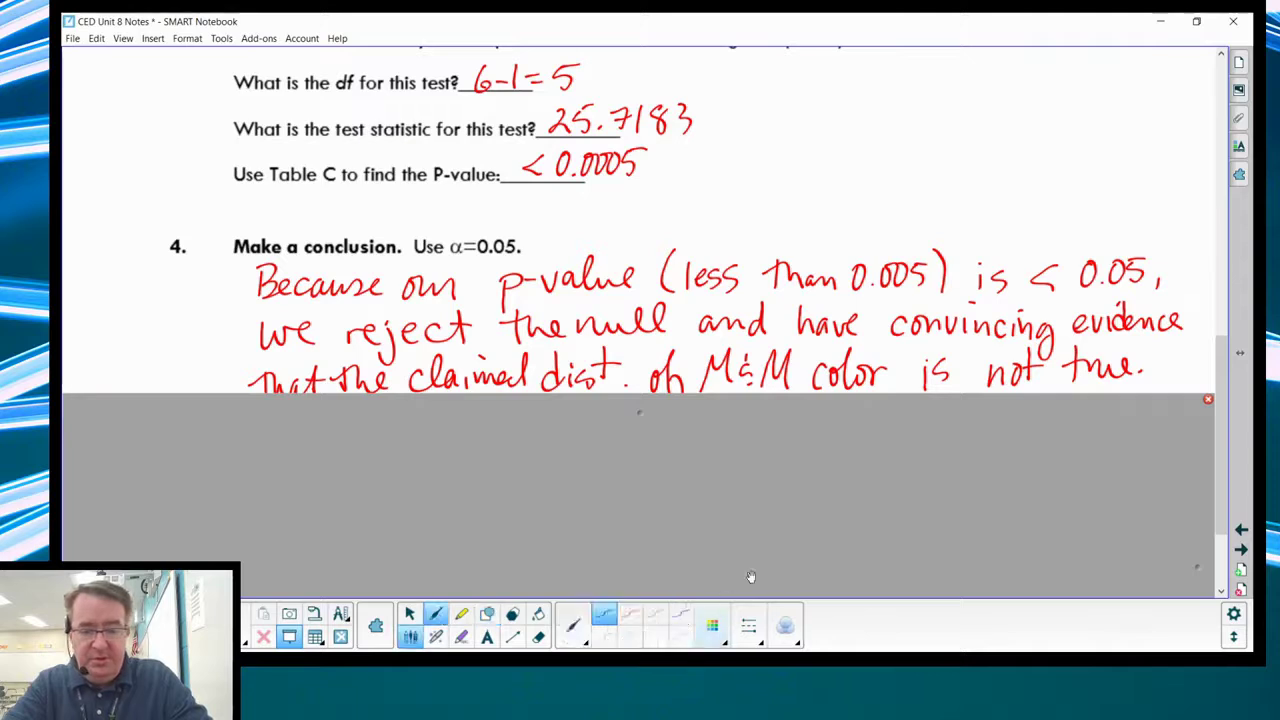
left_click_drag(878, 266, 876, 270)
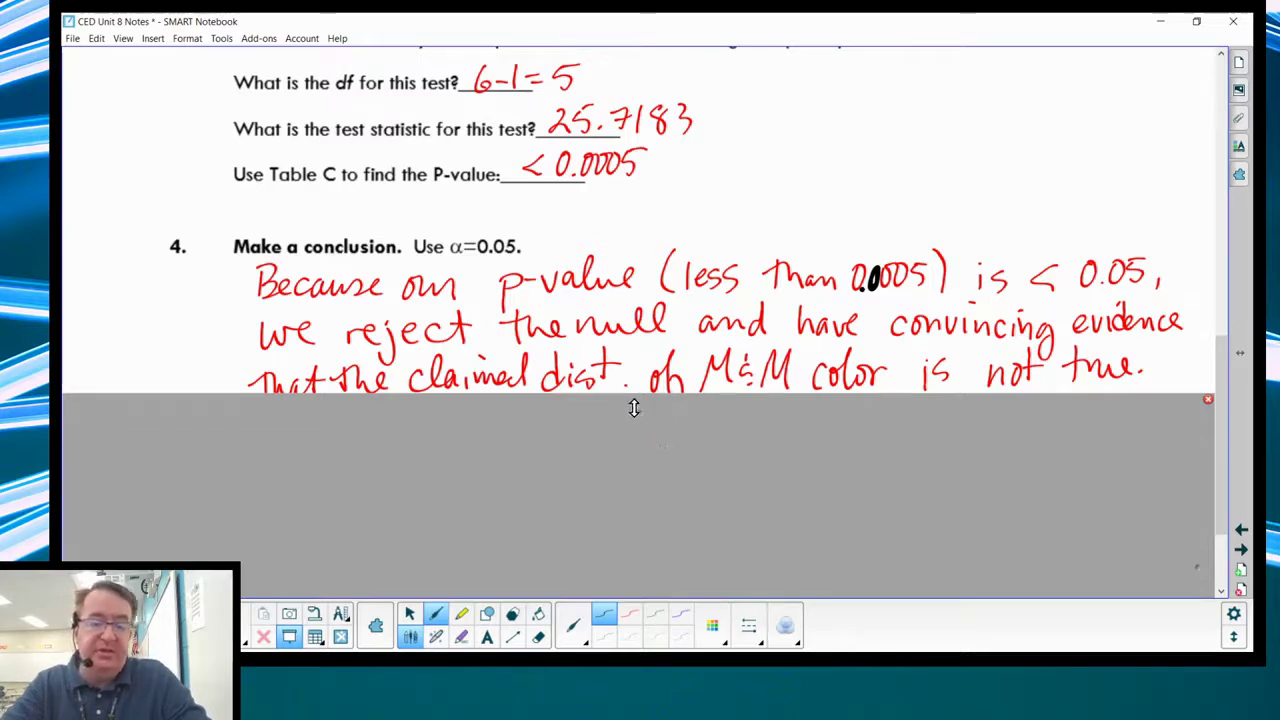
left_click_drag(634, 417, 632, 534)
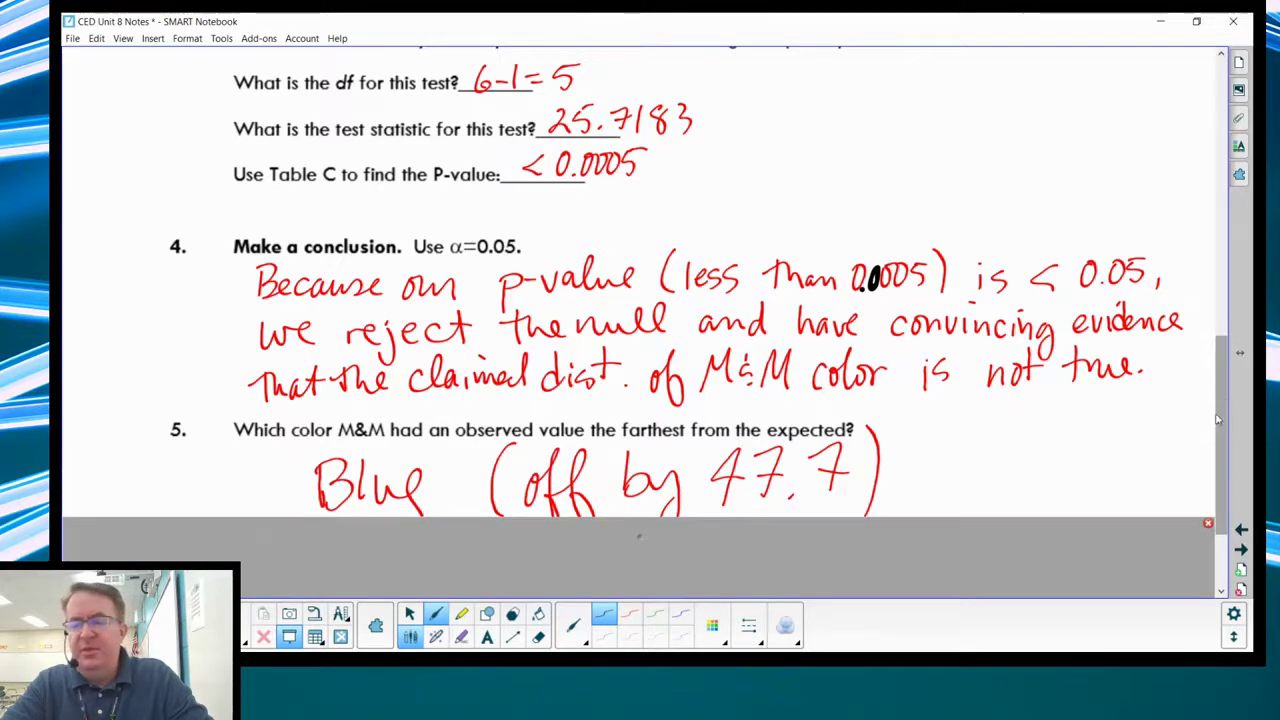
left_click_drag(1220, 430, 1220, 497)
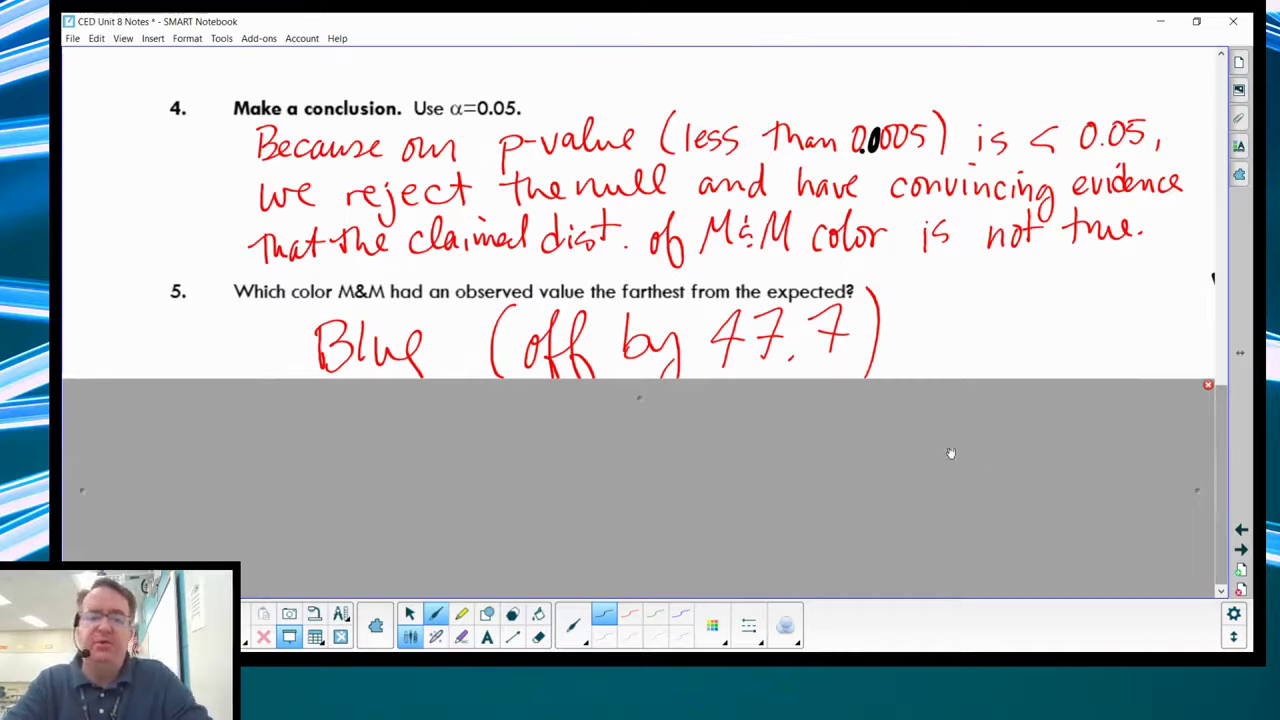
left_click_drag(636, 398, 641, 448)
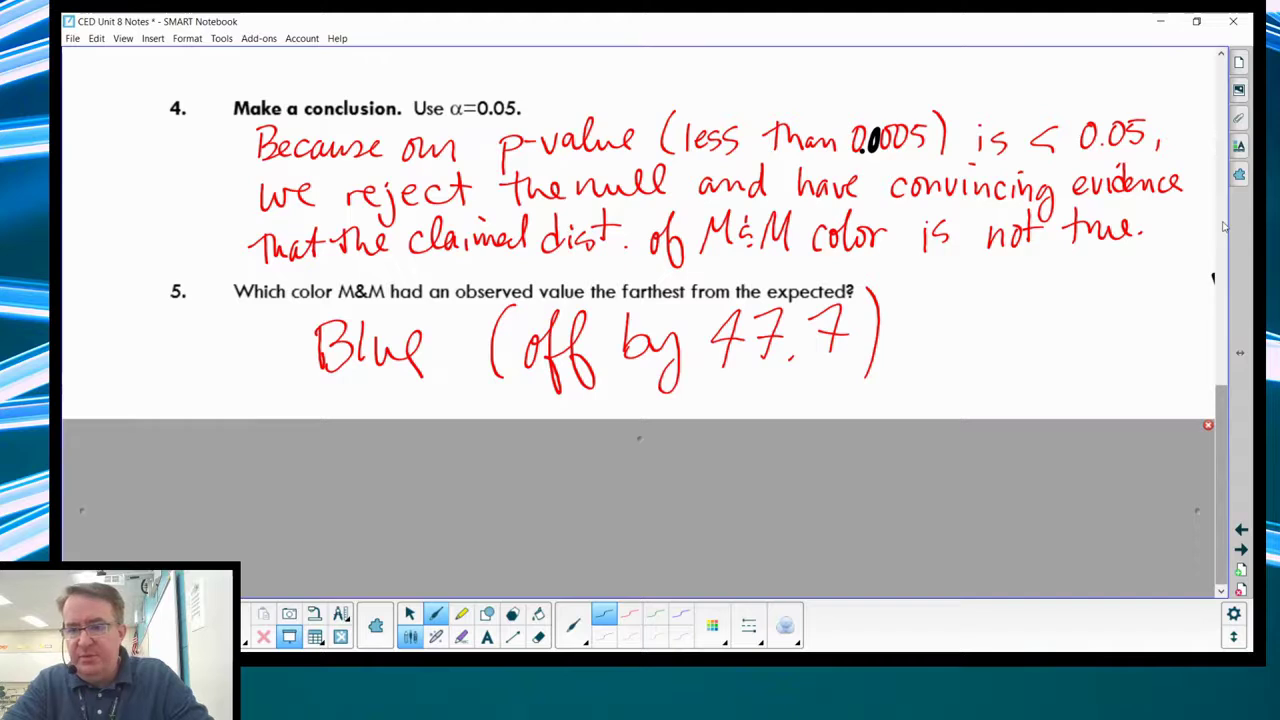
scroll(1222, 226, "up", 15)
mouse_move(1004, 337)
left_mouse_down()
mouse_move(1002, 188)
mouse_move(924, 213)
mouse_move(935, 357)
mouse_move(1014, 338)
left_mouse_up()
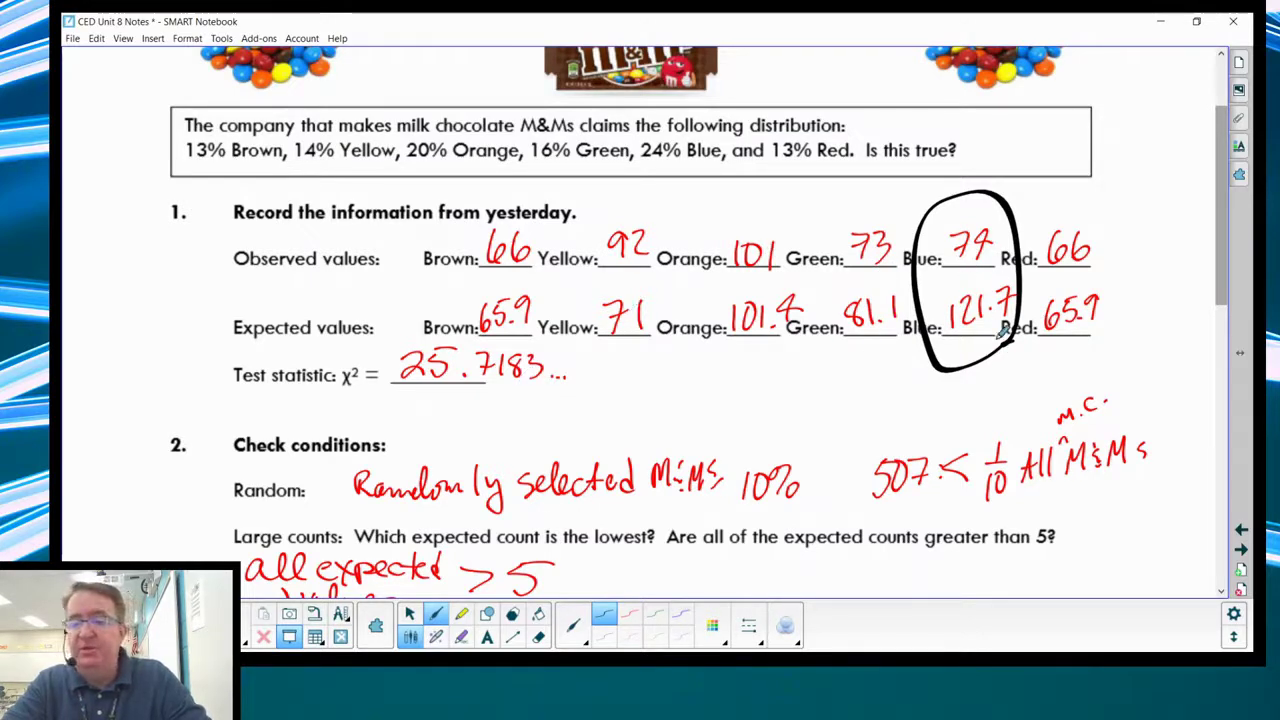
Move to the end of page 4, then go back to the hypotheses page with α = 0.05
left_click_drag(1236, 270, 1222, 508)
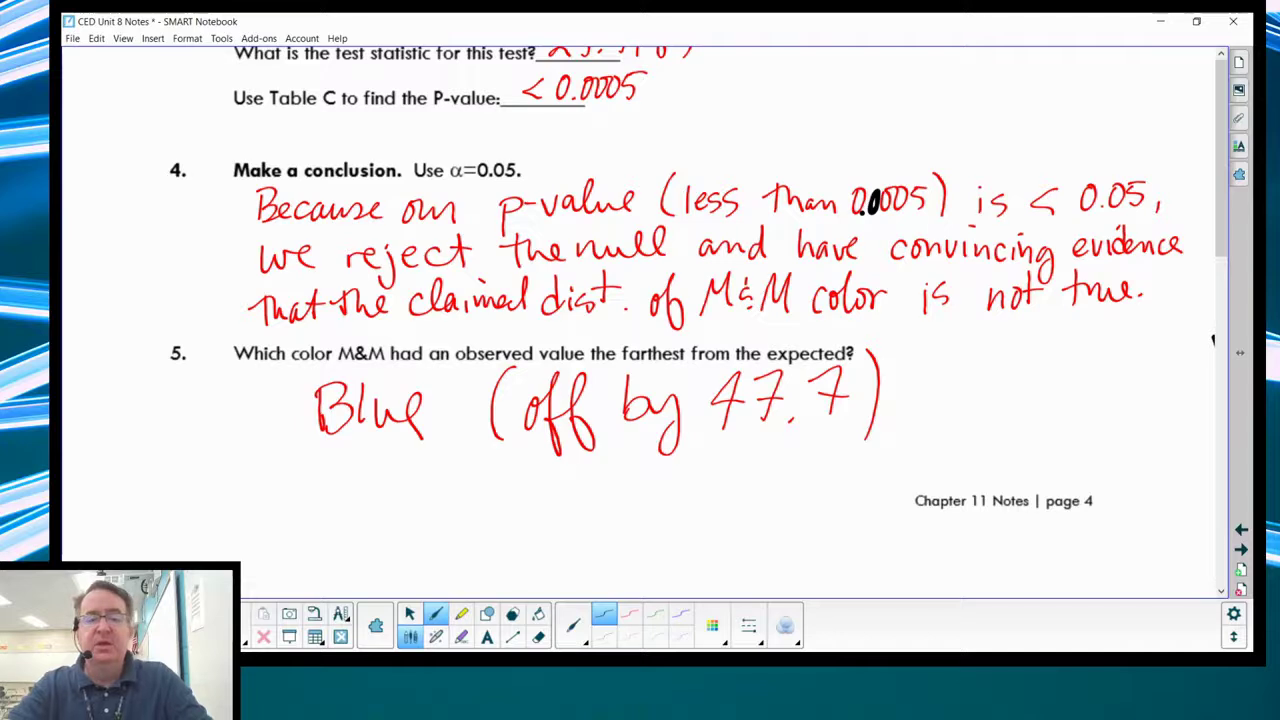
key("Page_Up")
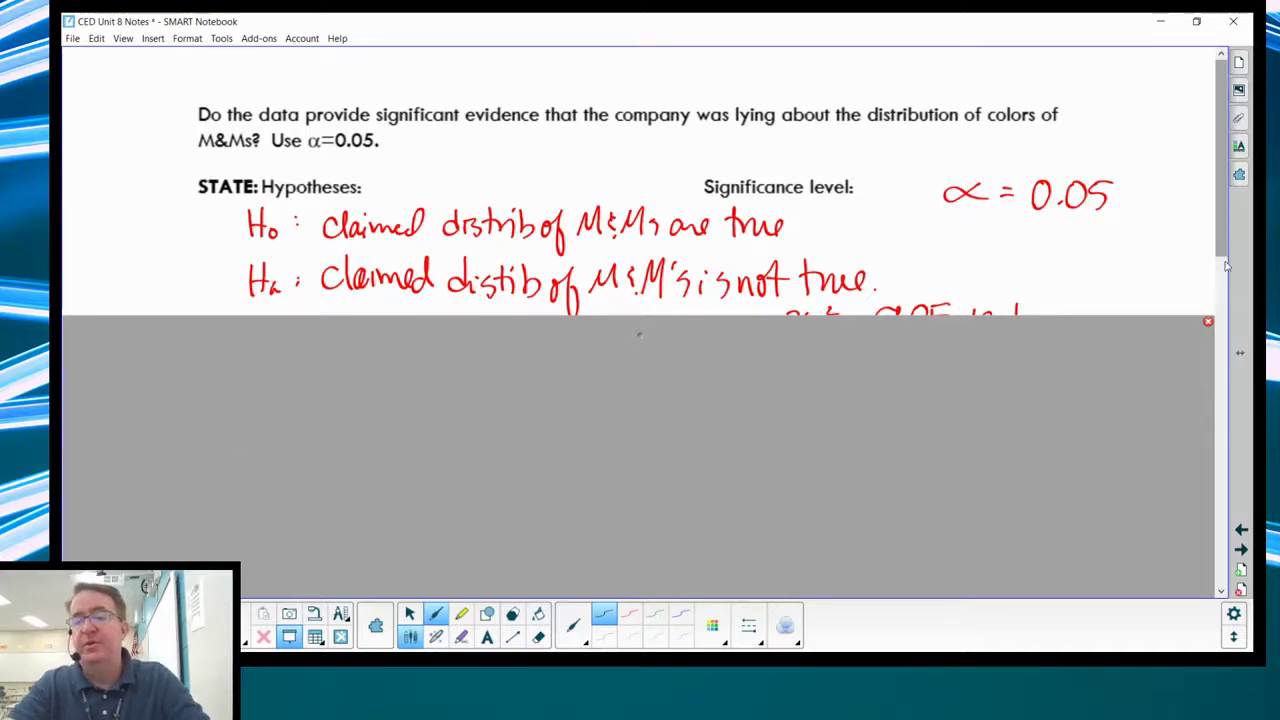
Reveal the χ² GOF plan and condition checks, then underline 'Random' and '10%'
scroll(700, 250, "down", 3)
left_click_drag(646, 176, 641, 240)
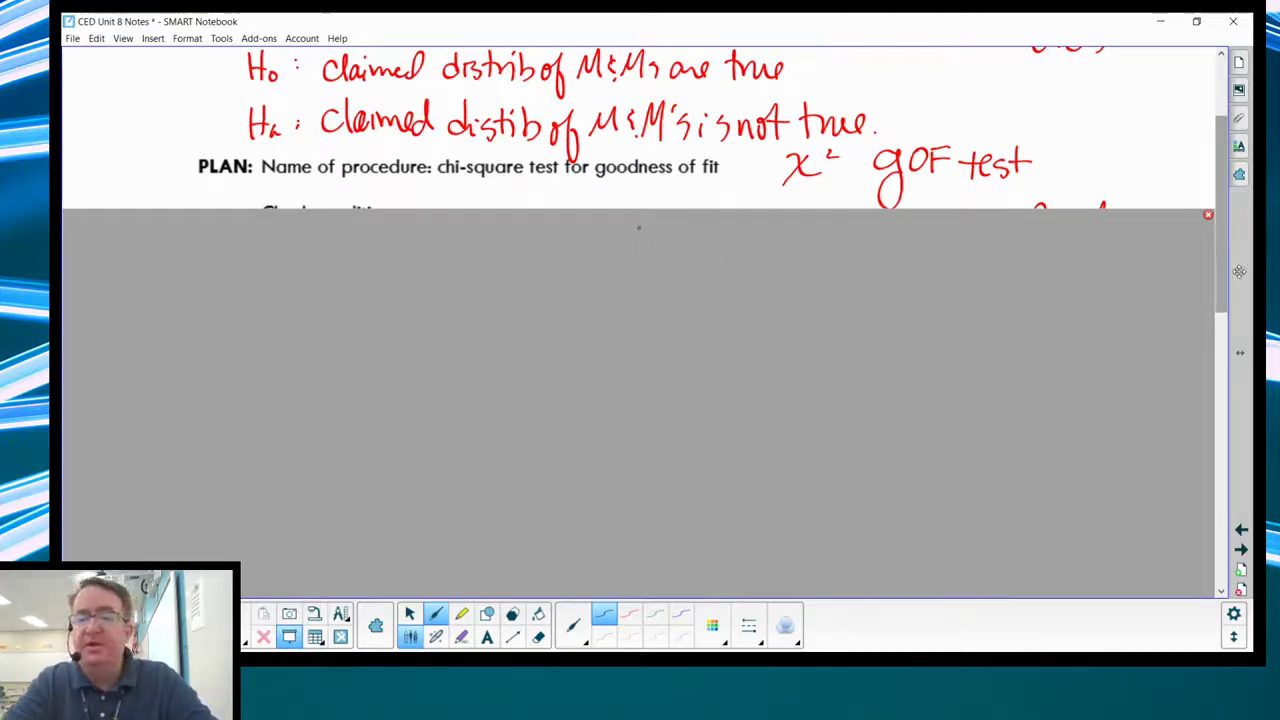
left_click_drag(646, 263, 638, 373)
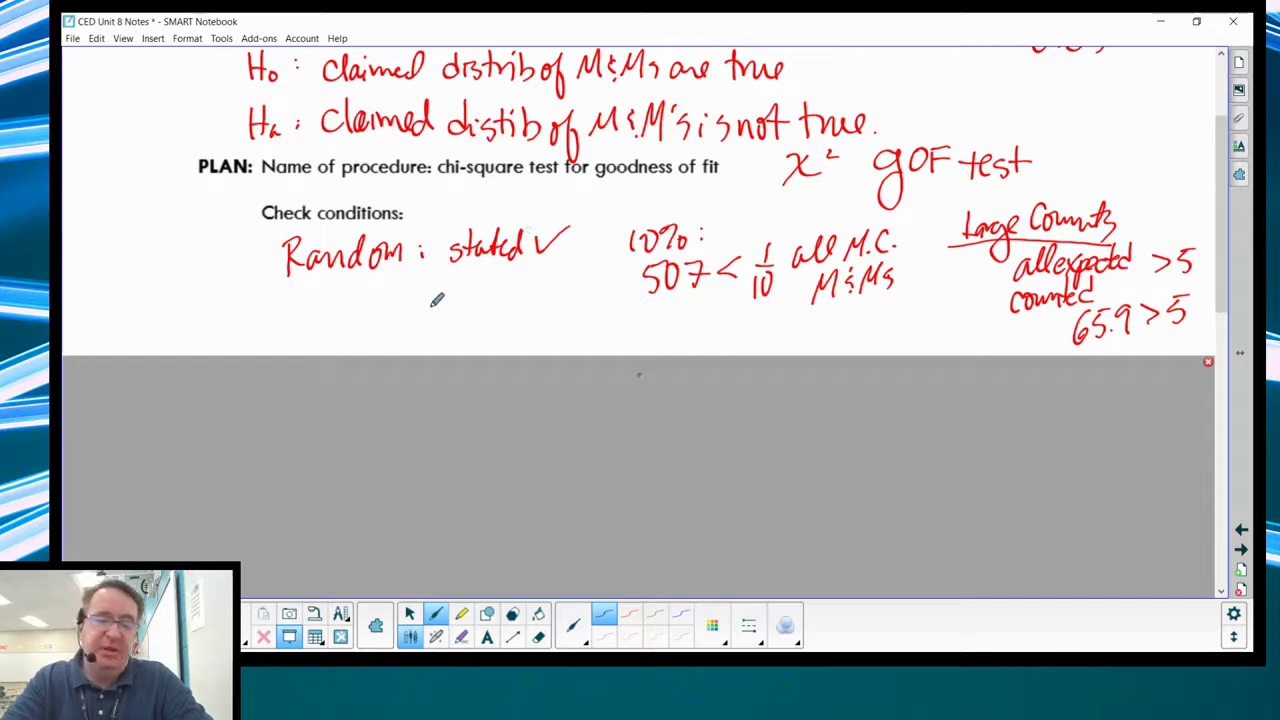
left_click_drag(292, 290, 398, 277)
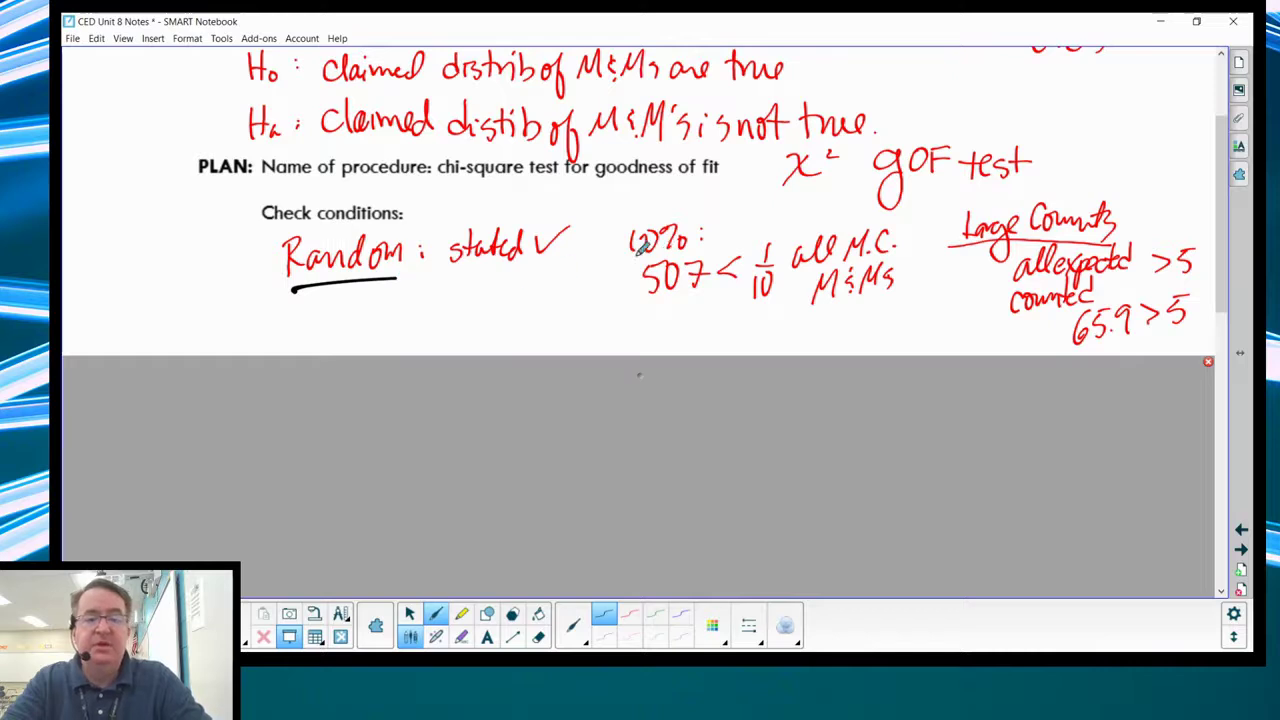
left_click_drag(624, 258, 676, 256)
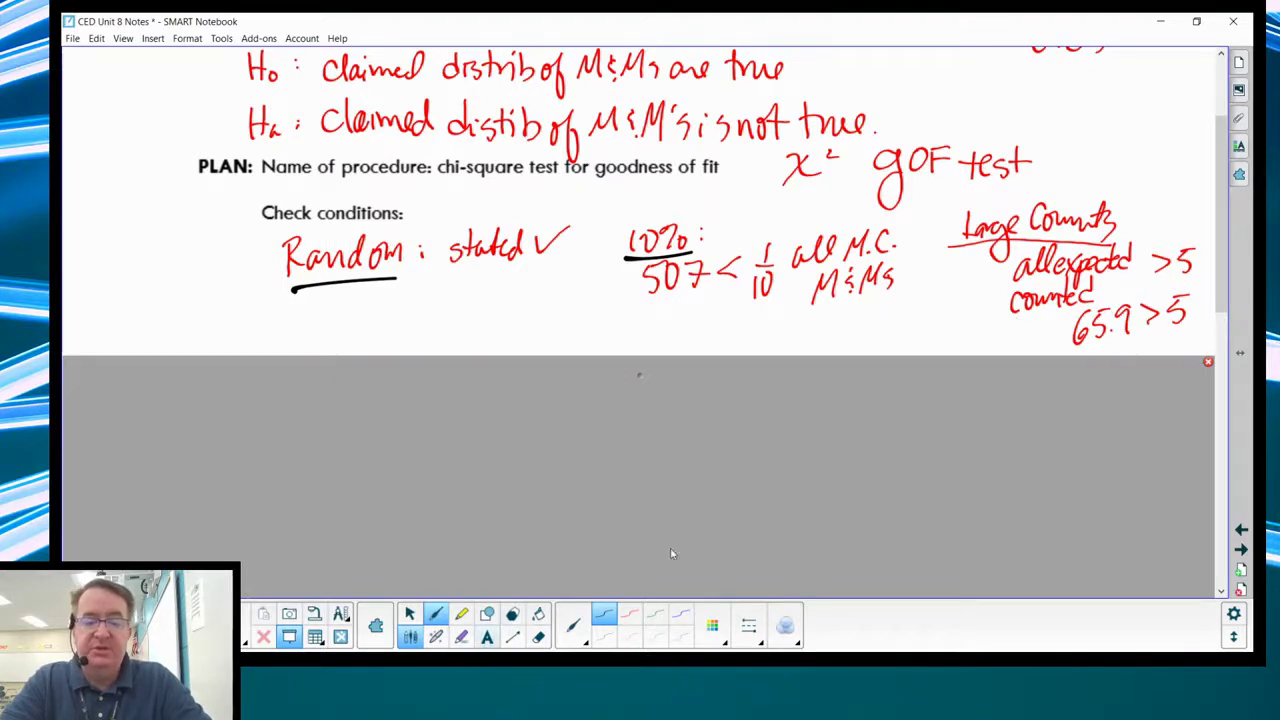
Place a typed 'smallest =' label just left of the 65.9 > 5 large-counts check
left_click(925, 336)
type("smalles")
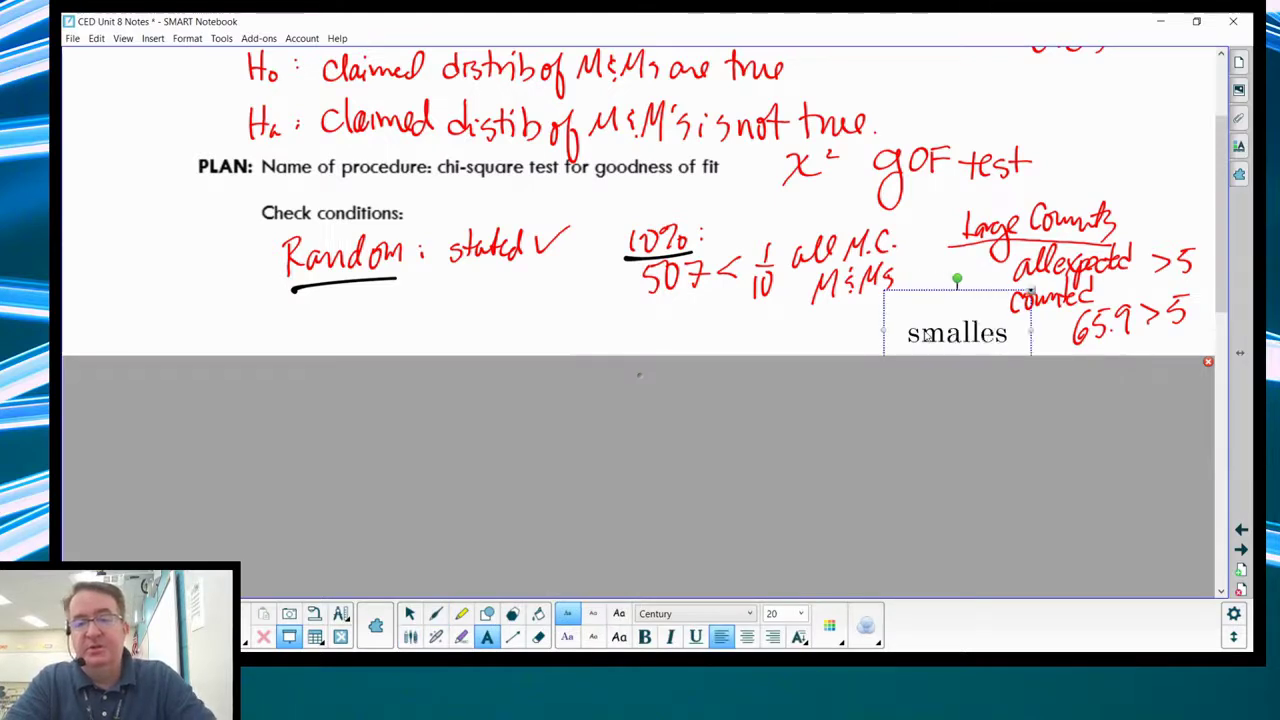
type("t =")
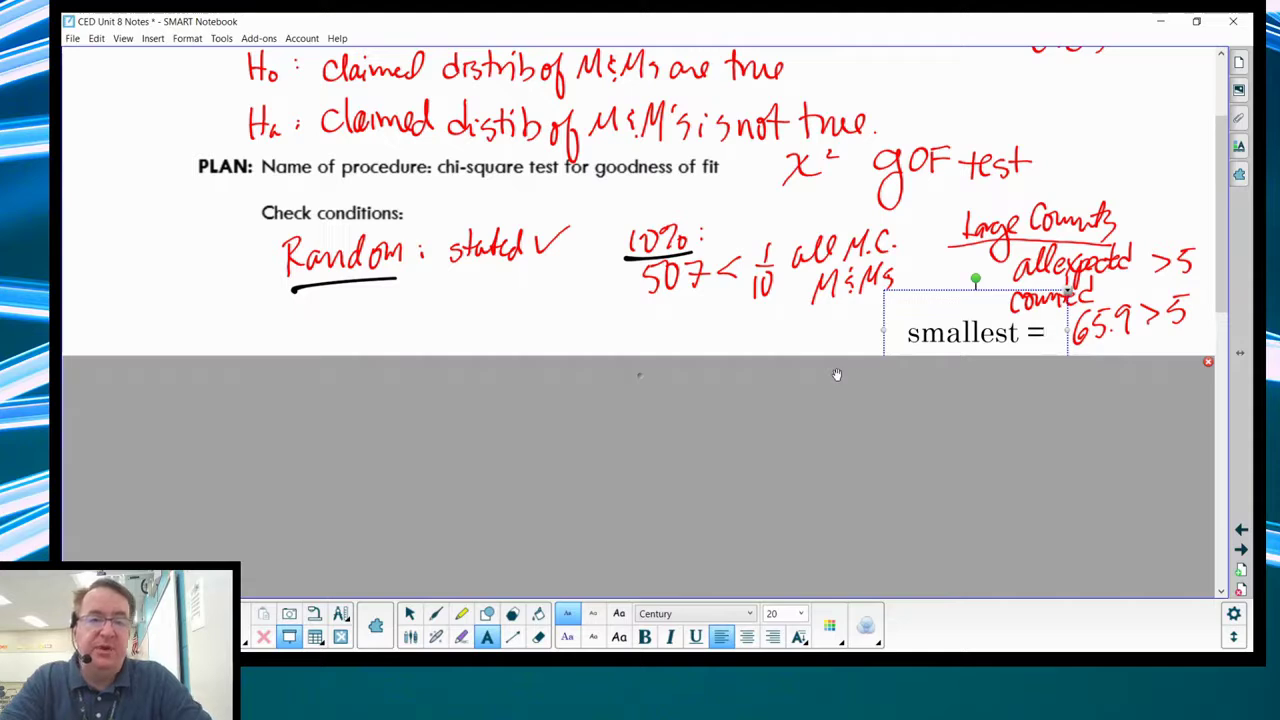
left_click(533, 332)
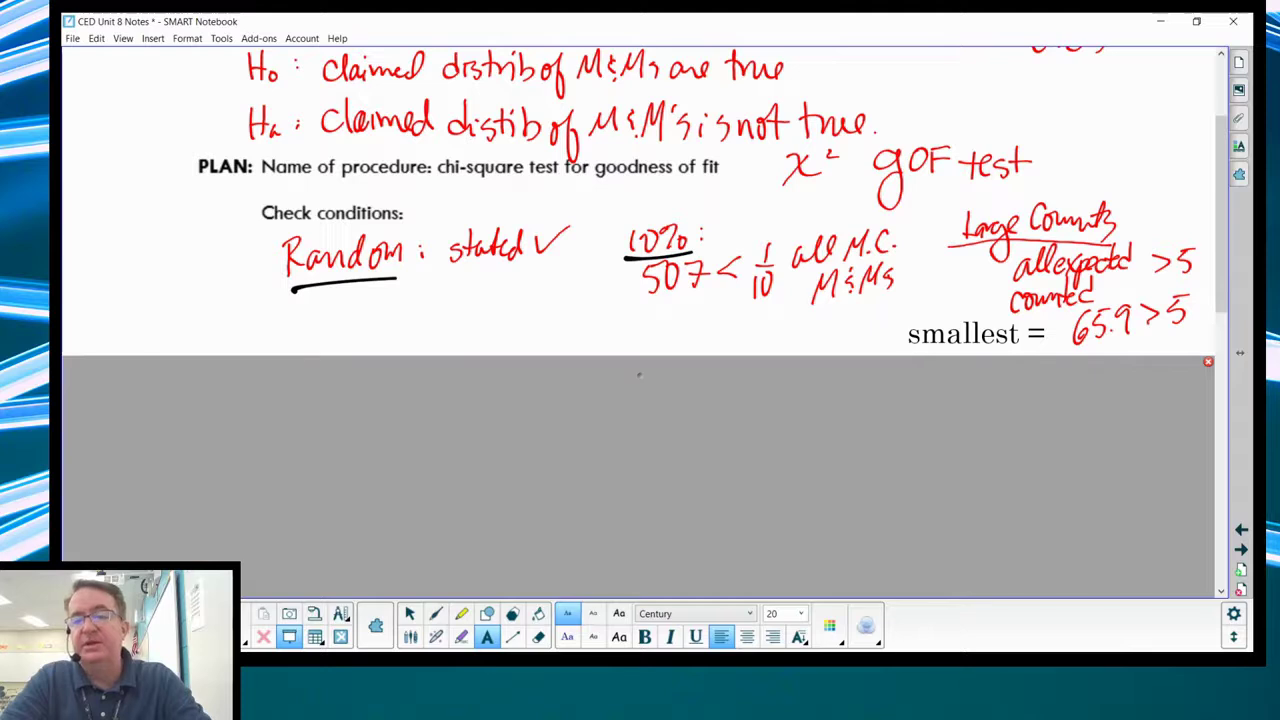
Uncover the χ²(5) curve shaded beyond 25.7 and the formula χ² = Σ(obs−exp)²/exp
scroll(1168, 345, "down", 3)
left_click_drag(639, 199, 617, 410)
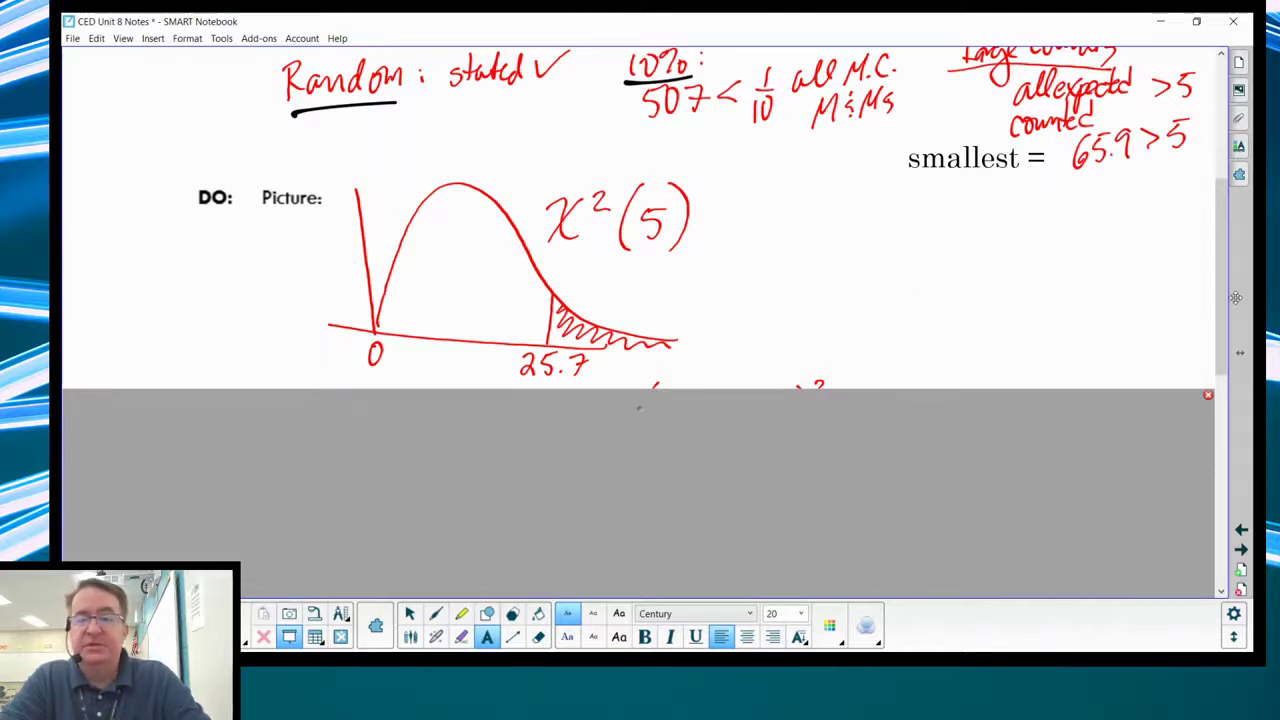
scroll(1226, 296, "down", 3)
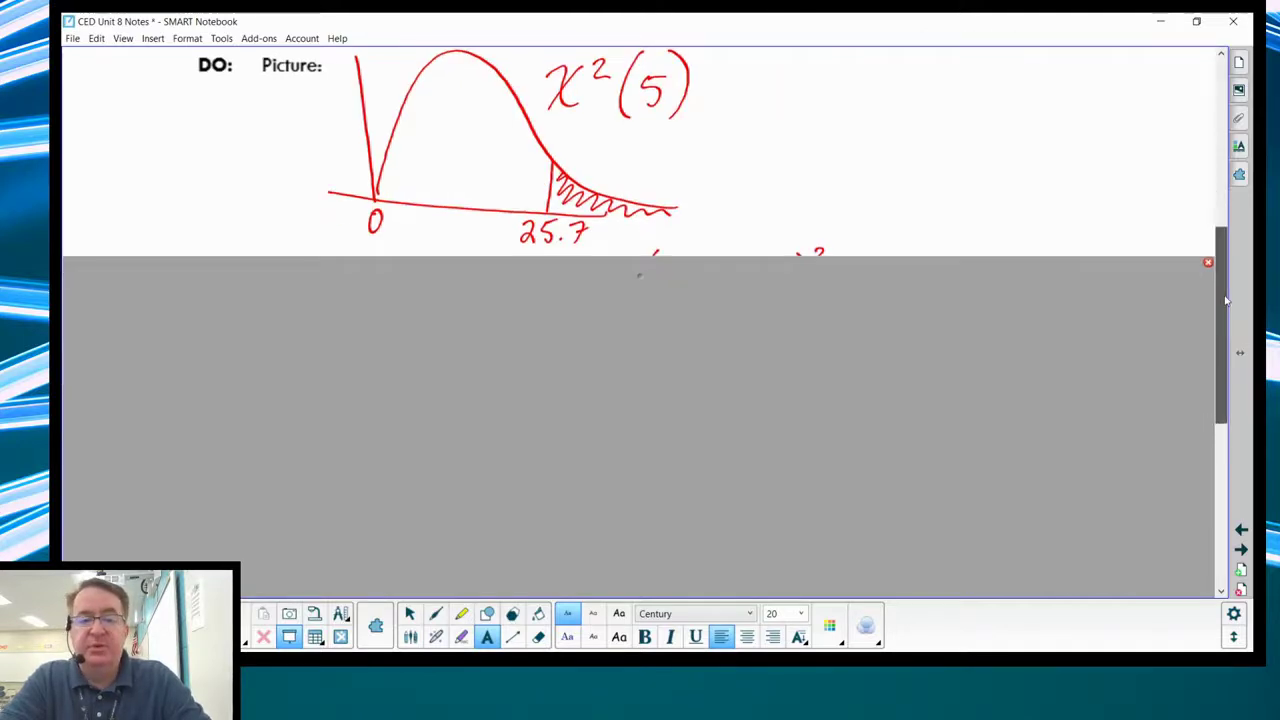
left_click_drag(643, 274, 640, 366)
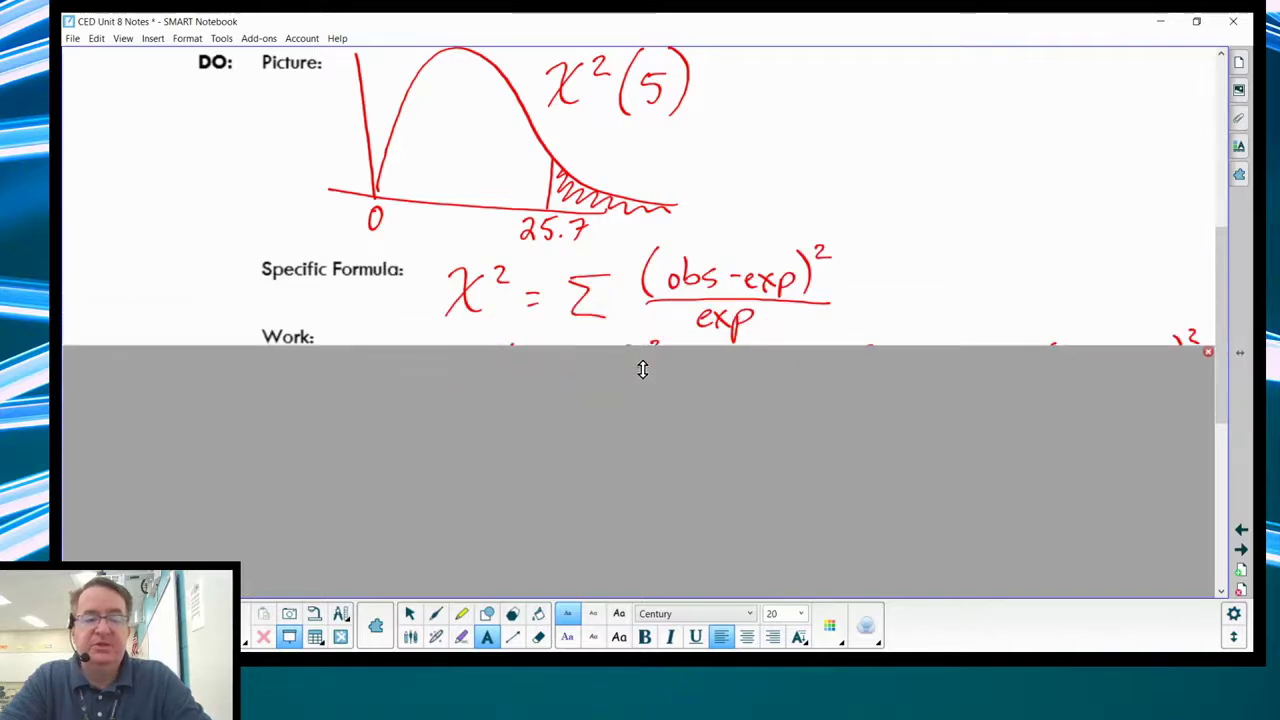
Reveal the worked sum (66−65.9)²/65.9 + (92−71)²/71 + …, statistic 25.7 and P-value < .0005
left_click(778, 332)
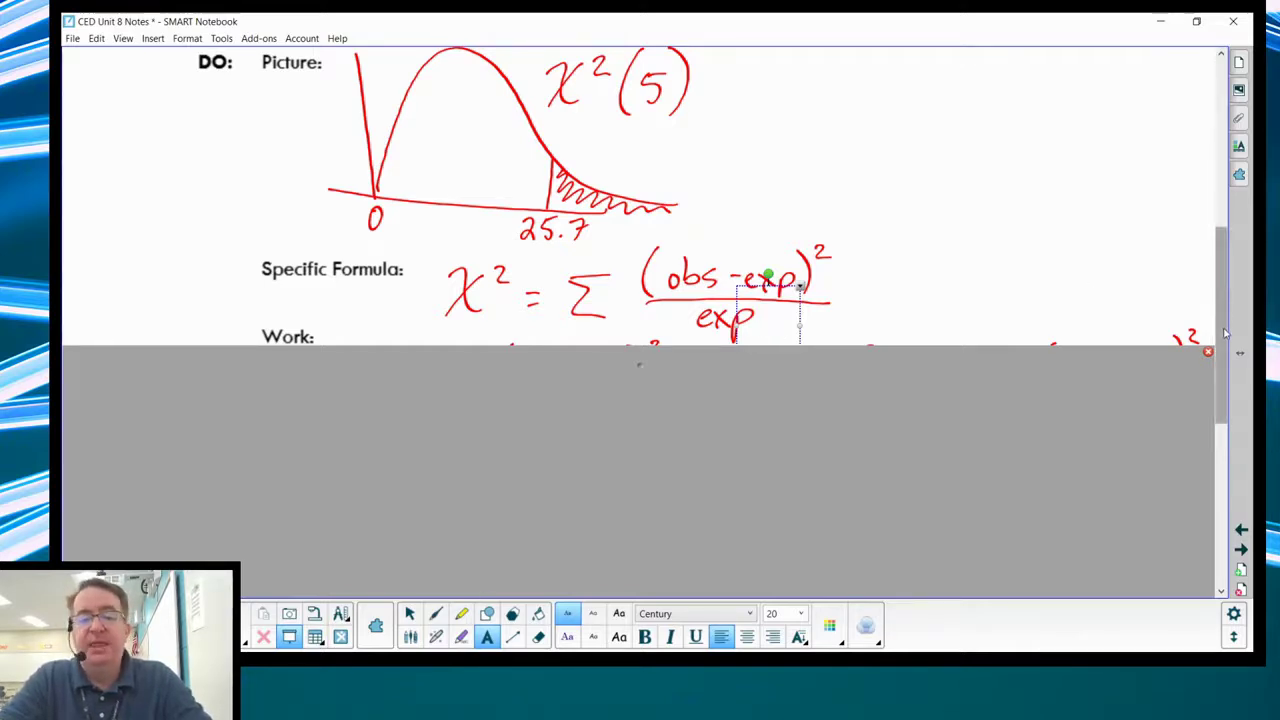
scroll(1224, 345, "down", 3)
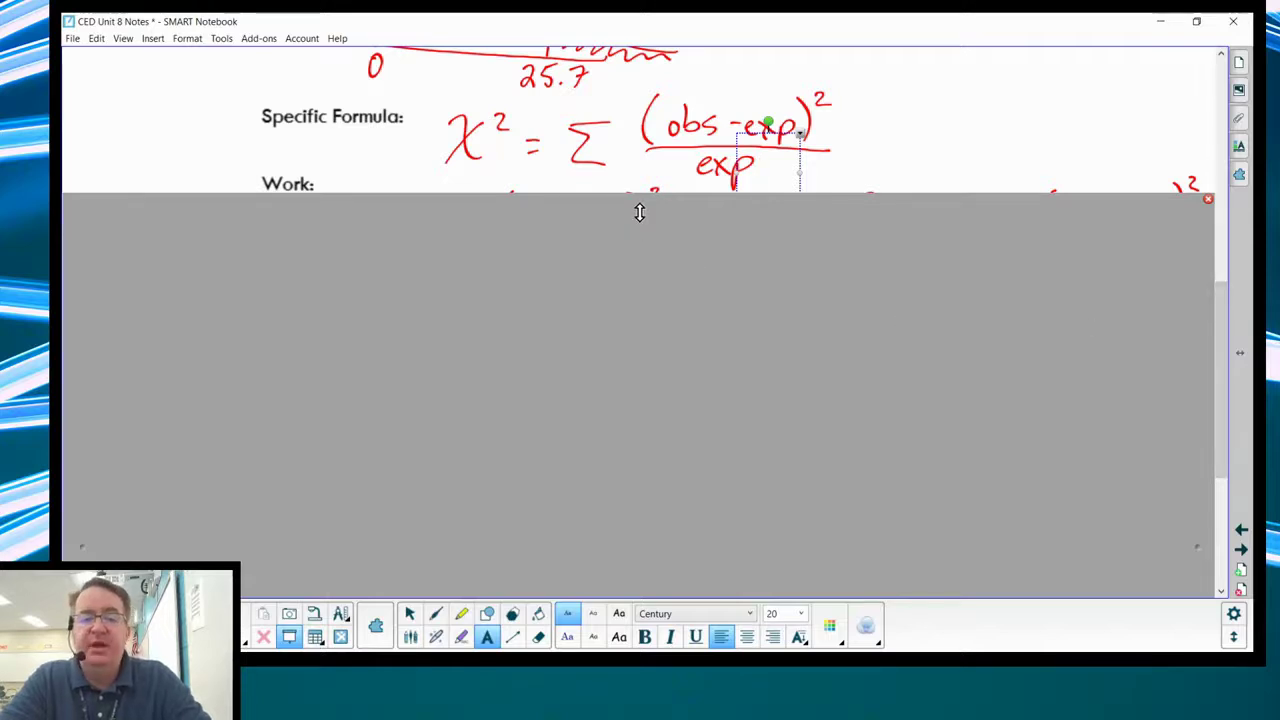
left_click_drag(641, 250, 636, 328)
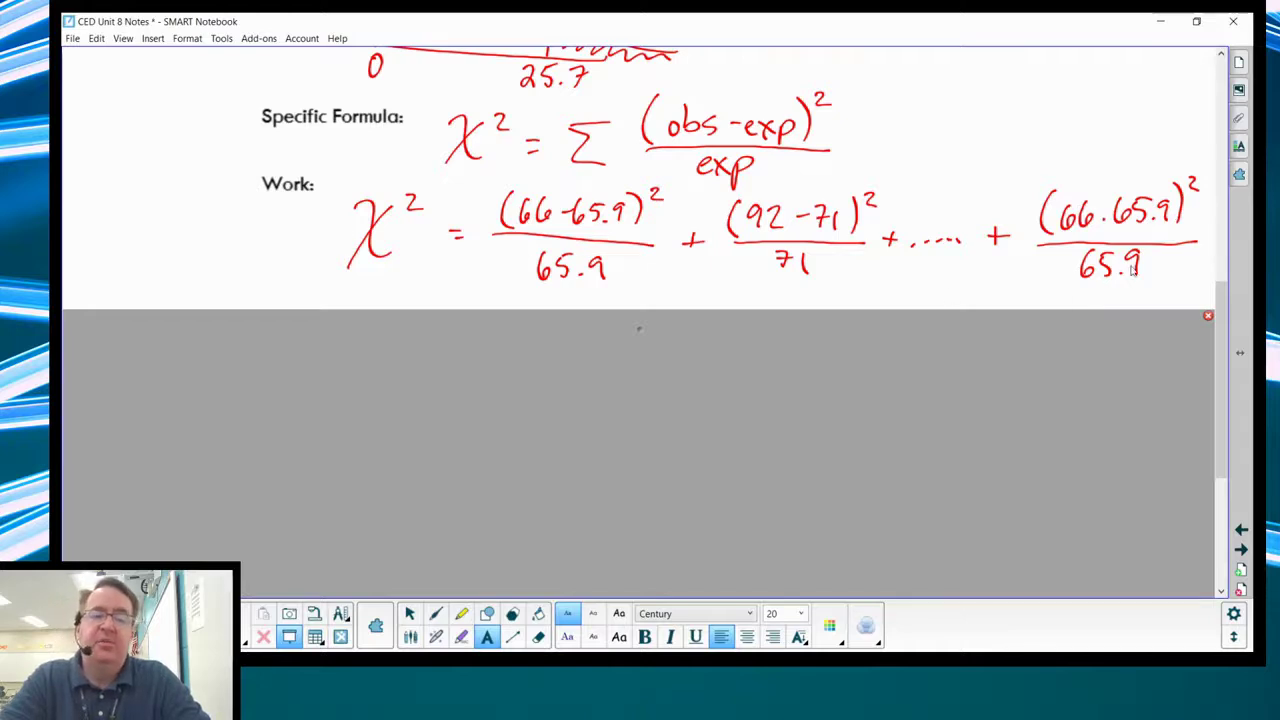
left_click_drag(637, 323, 631, 432)
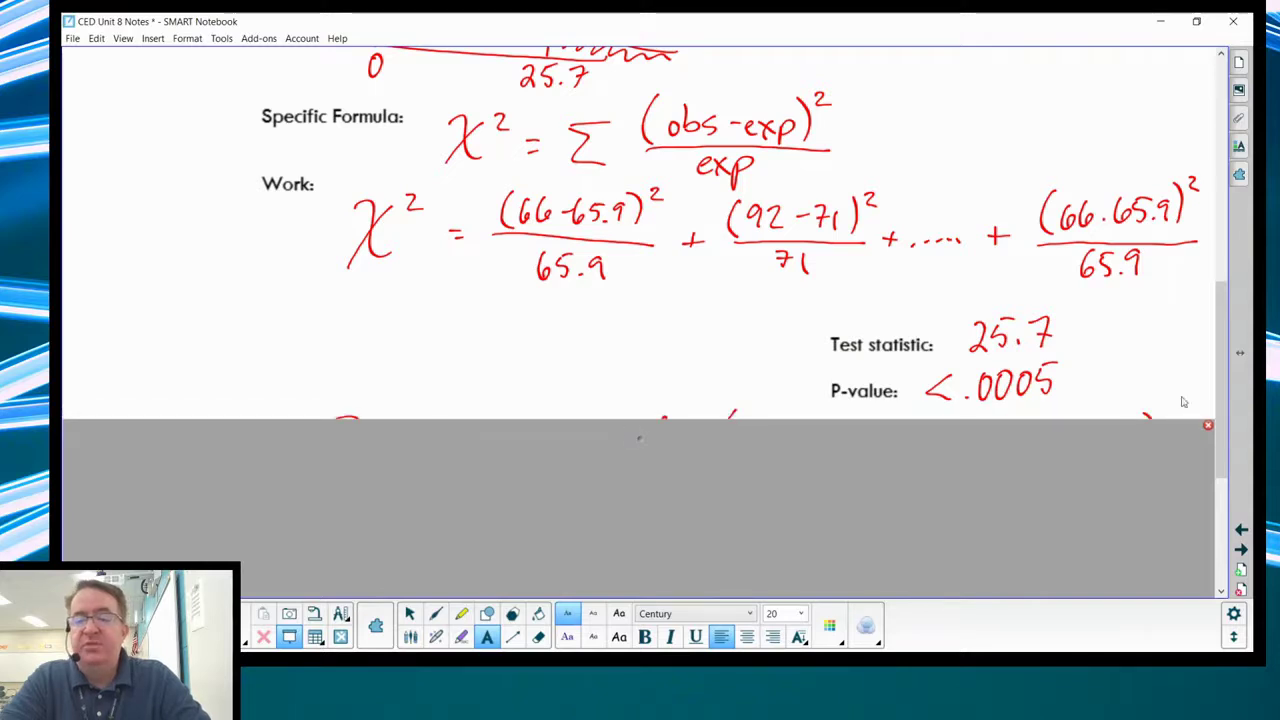
Lower the shade to show the conclusion: P-value < 0.0005 < α = 0.05, so reject the null
scroll(1225, 445, "down", 3)
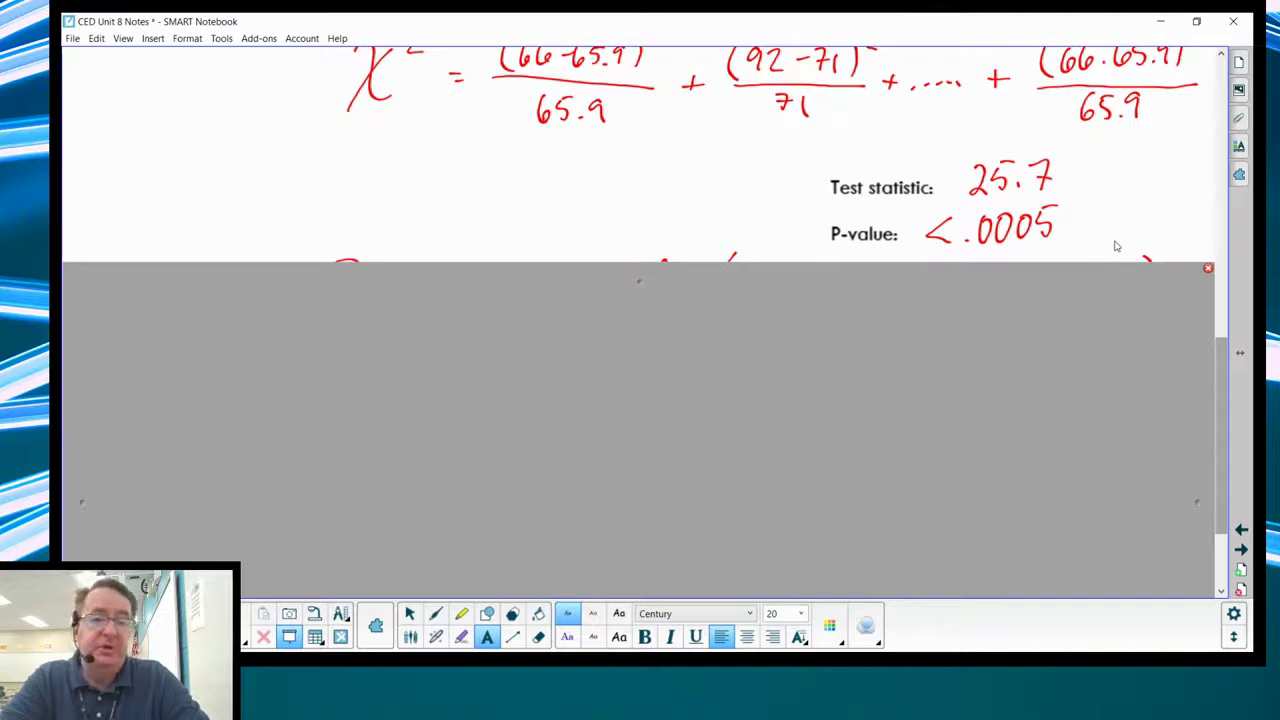
left_click_drag(640, 277, 626, 401)
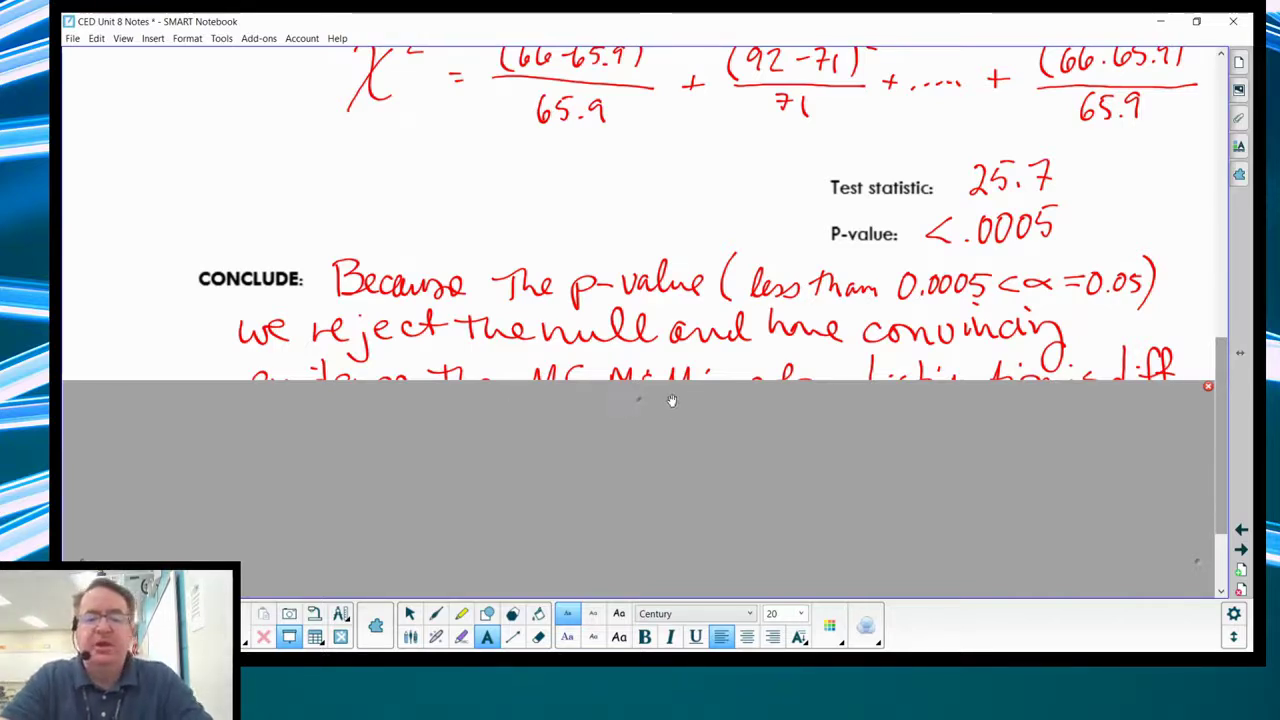
left_click_drag(637, 396, 636, 454)
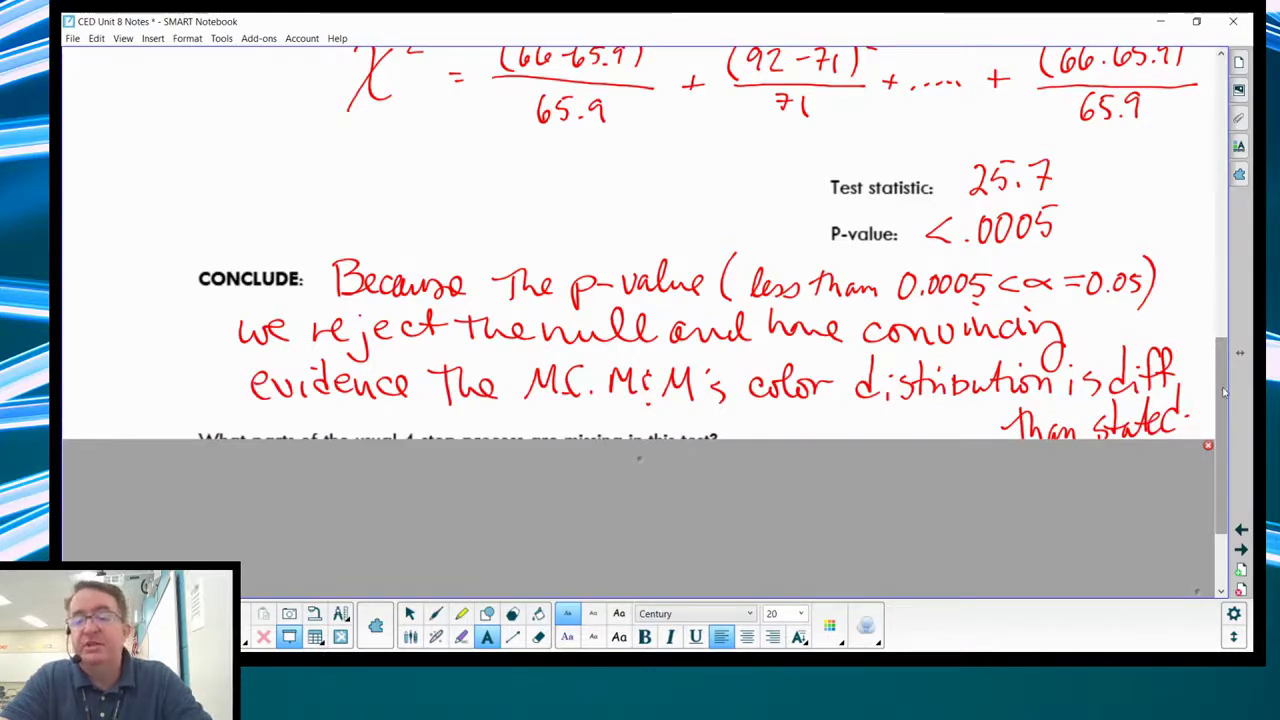
left_click_drag(1224, 390, 1218, 467)
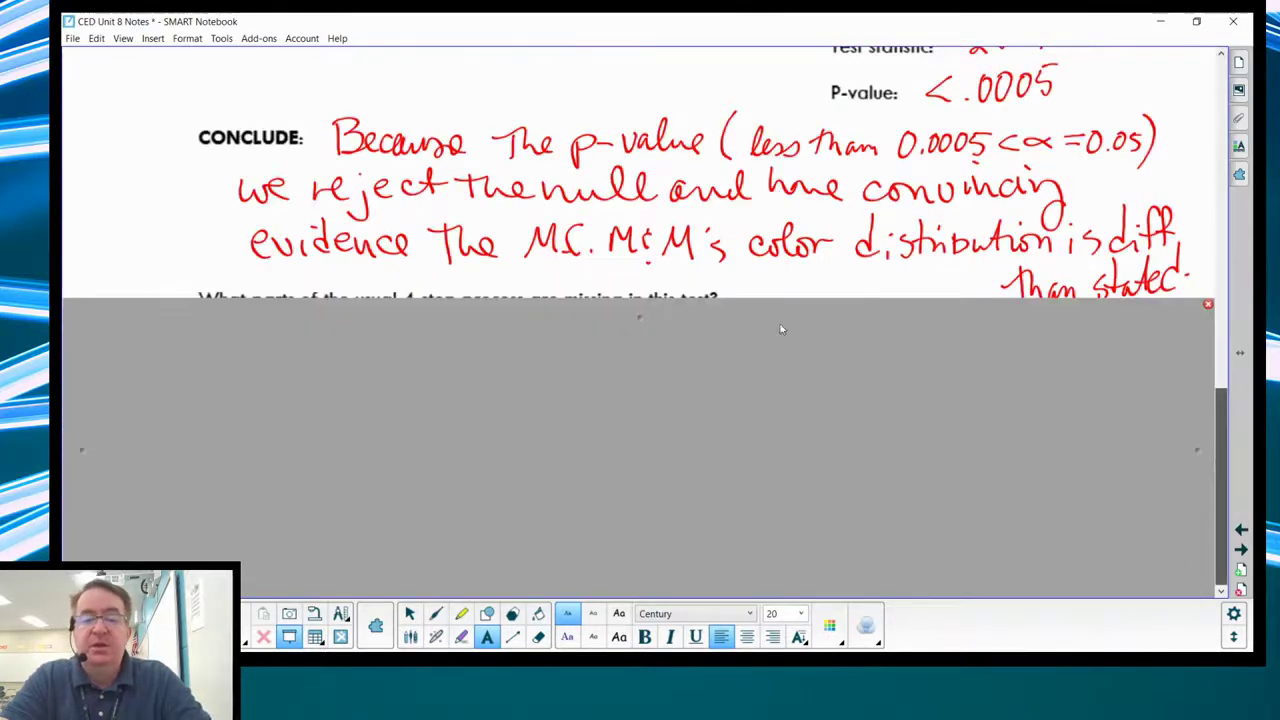
Lower the screen shade to reveal 'general formula, parameter, stat.', then close the shade to uncover page 5
left_click_drag(637, 320, 614, 449)
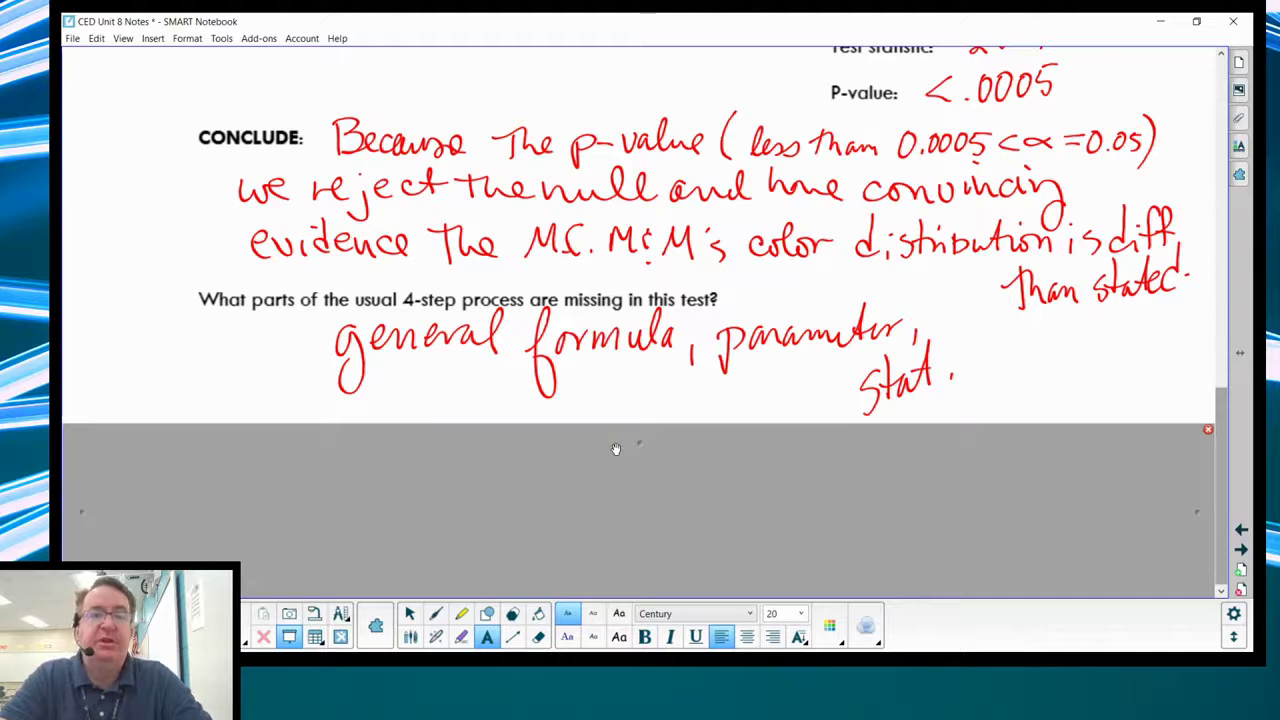
left_click(1208, 431)
left_click(1209, 434)
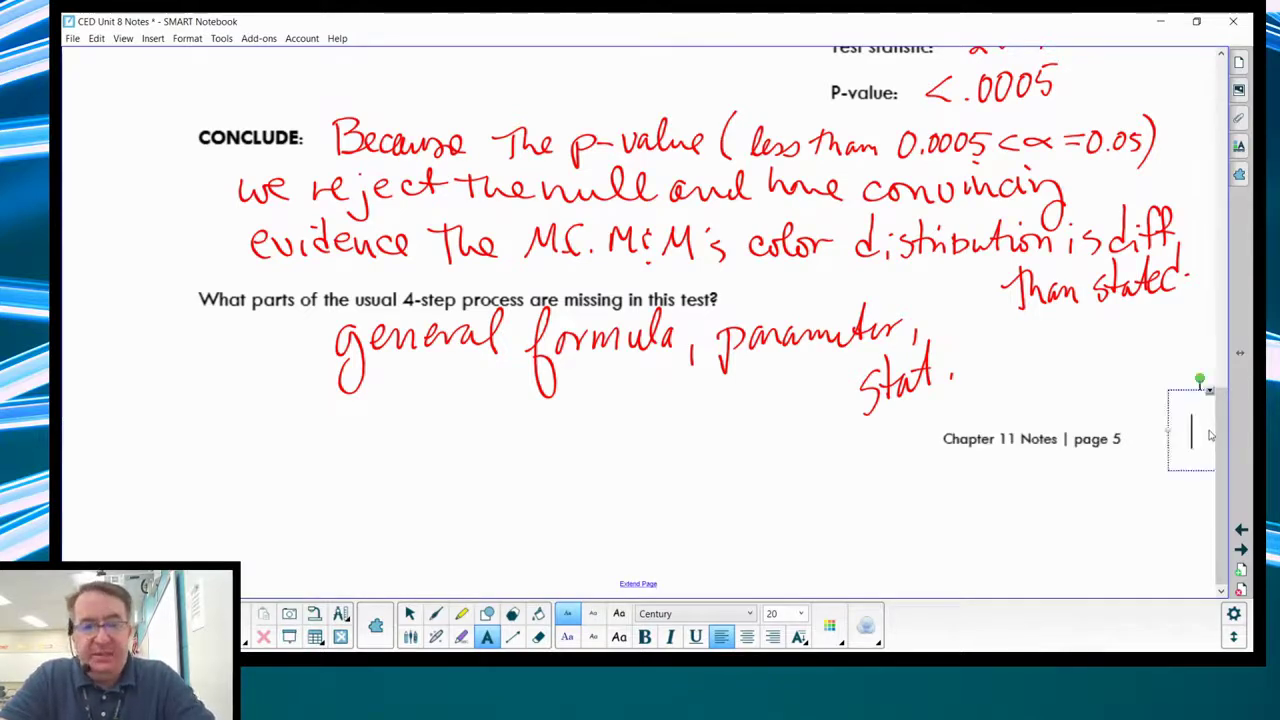